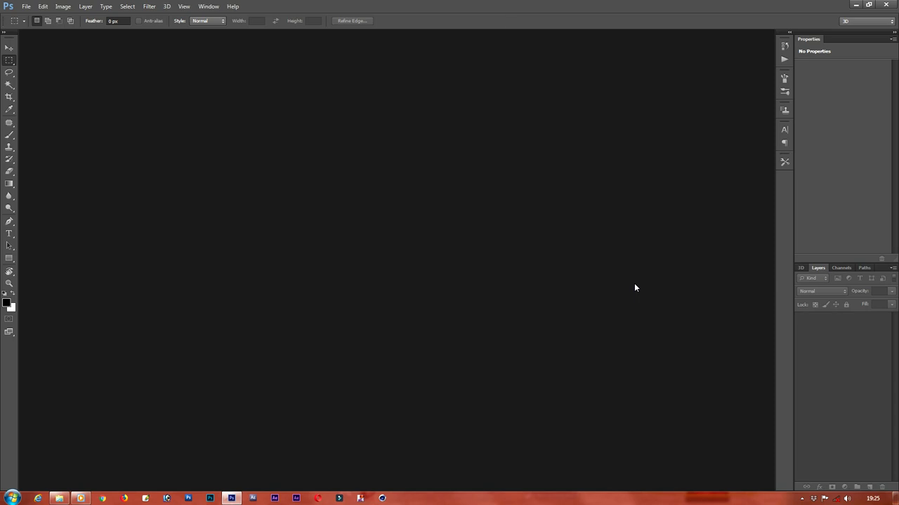
Step: Look through several menus in the menu bar, closing each without choosing anything
click(218, 7)
key(Escape)
click(86, 6)
key(Escape)
click(26, 7)
key(Escape)
Step: In the Open dialog, browse to pint > footage, showing folders as large thumbnails
double_click(312, 134)
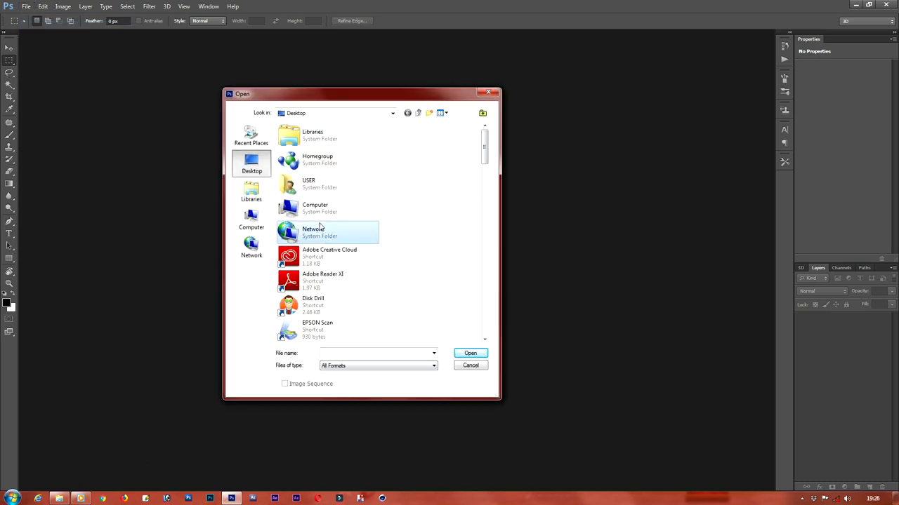
key(p)
scroll(313, 292, down, 5)
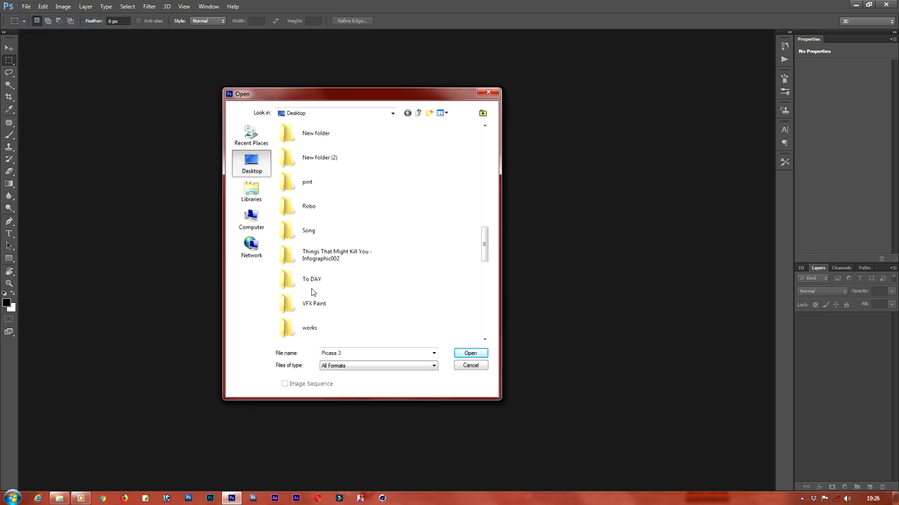
double_click(315, 188)
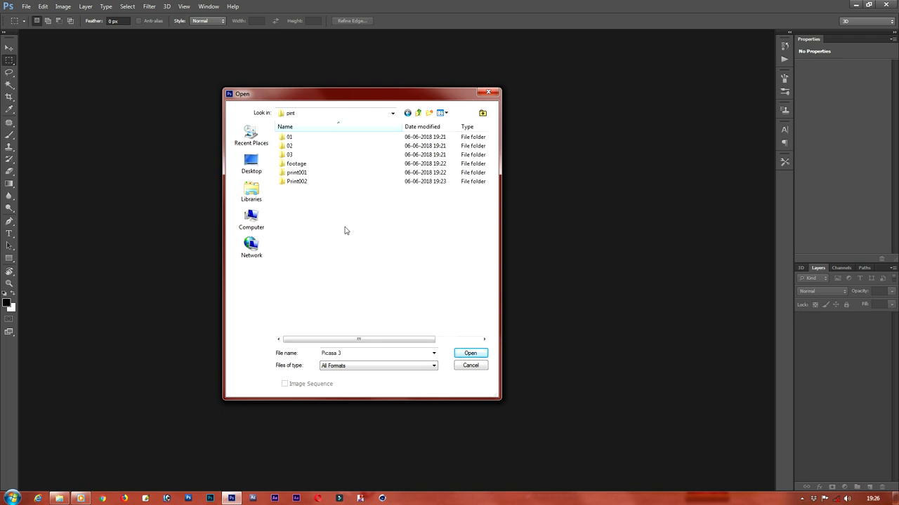
right_click(363, 216)
click(468, 233)
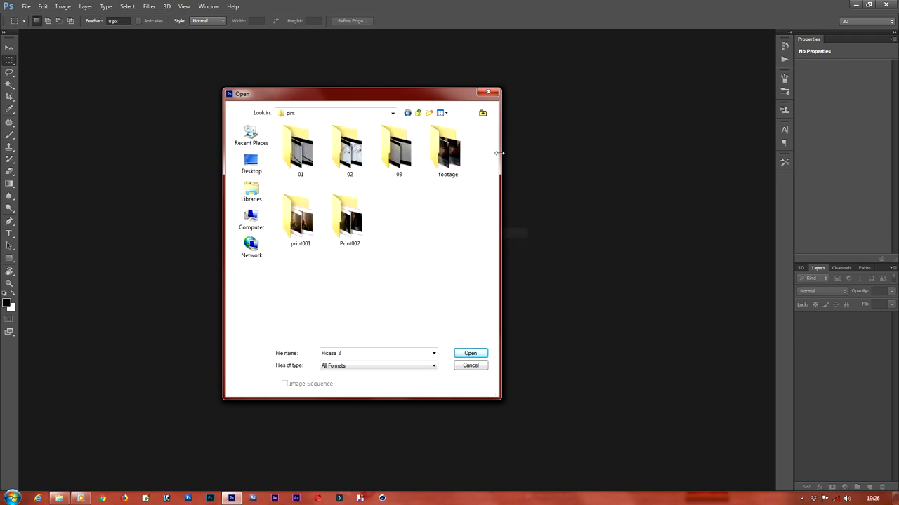
double_click(455, 154)
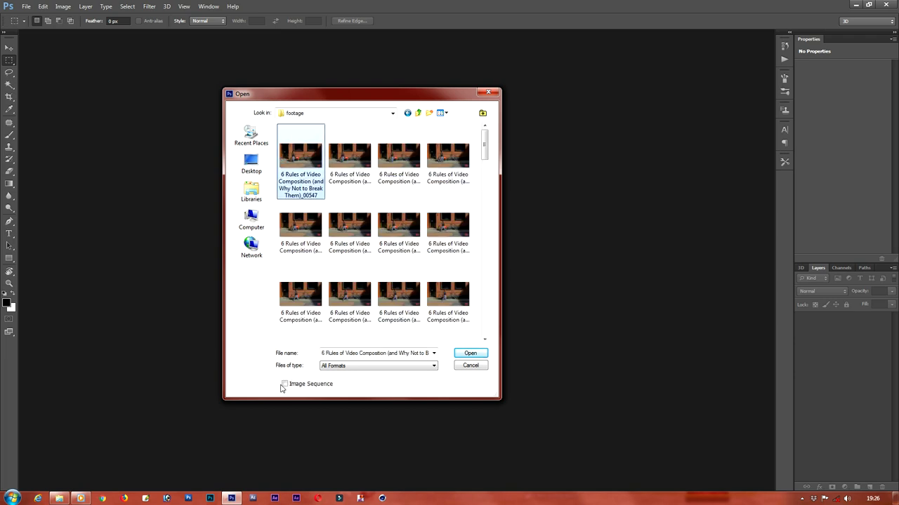
Step: Open the frames as an Image Sequence at 24 fps
click(283, 385)
click(469, 353)
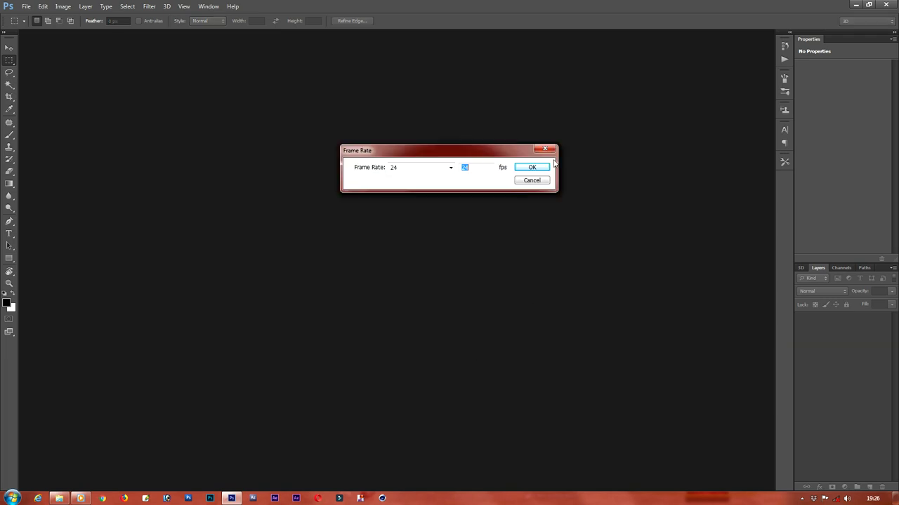
click(451, 167)
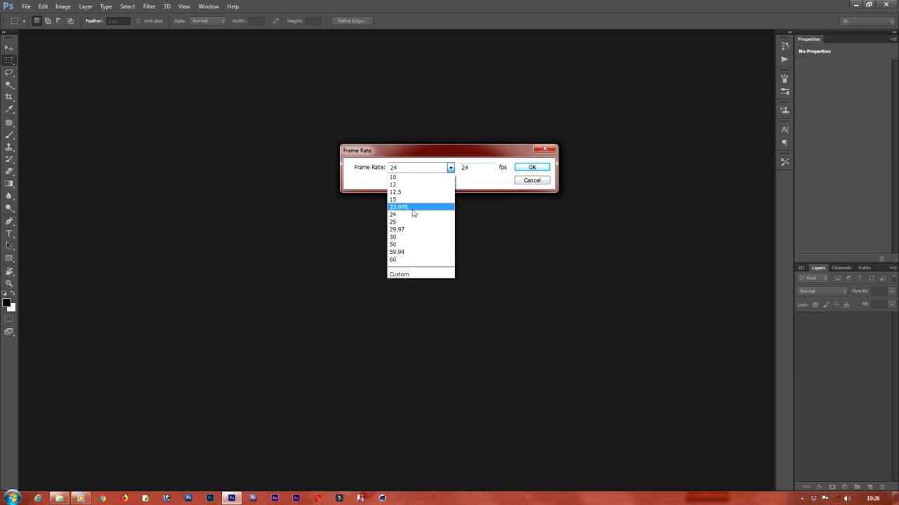
click(421, 209)
click(532, 167)
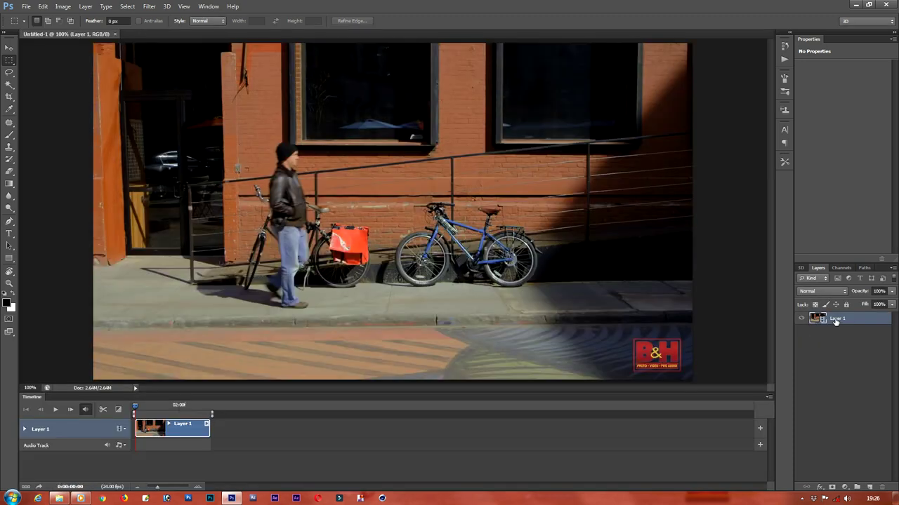
Step: Add a New Blank Video Layer from the Layer menu, creating Layer 2
right_click(835, 320)
click(857, 352)
click(873, 373)
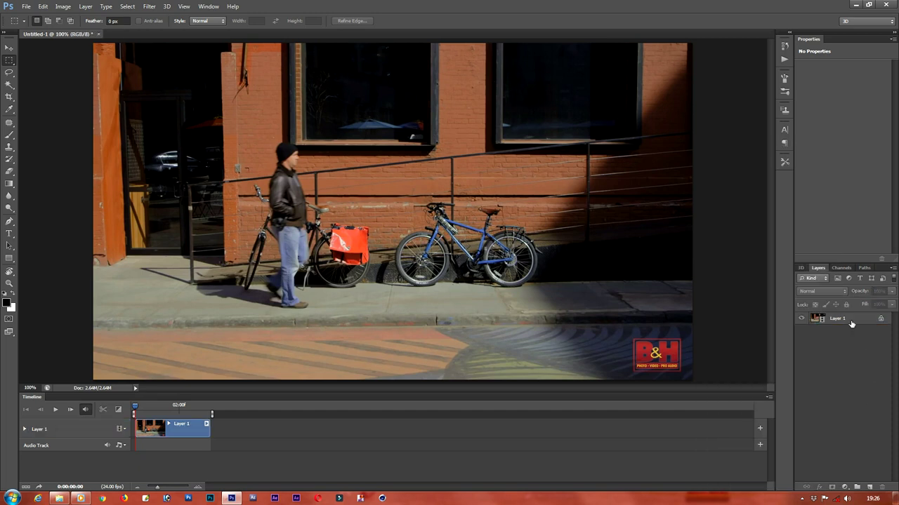
click(43, 6)
mouse_move(85, 6)
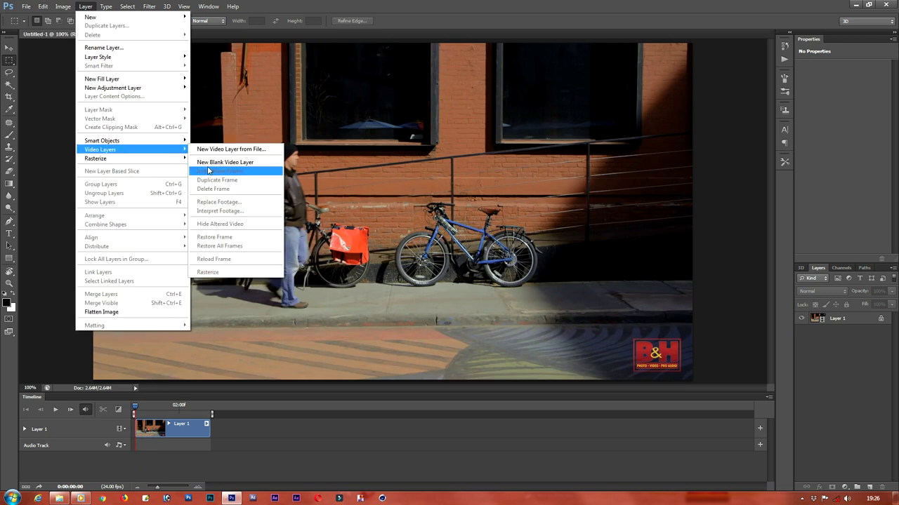
mouse_move(100, 149)
click(207, 162)
Step: Lock Layer 2's position and pick the Clone Stamp tool
click(835, 304)
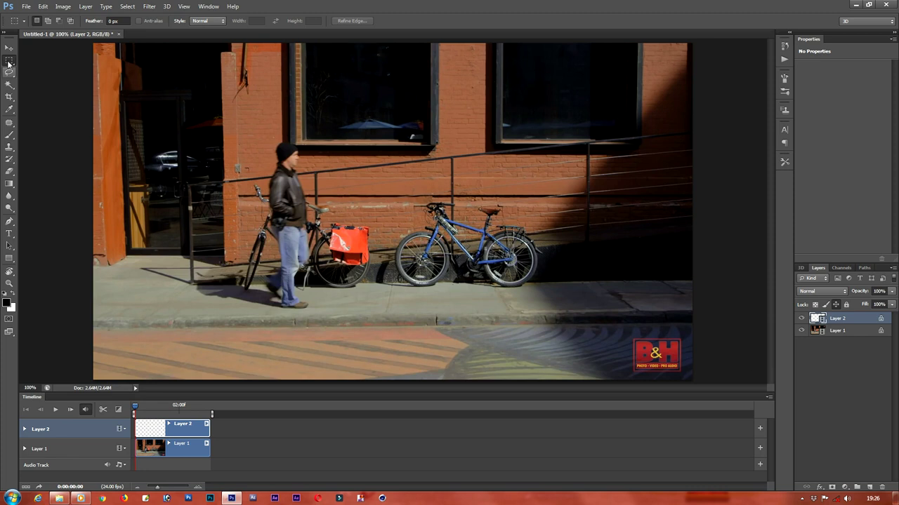
key(v)
click(9, 147)
Step: In Keyboard Shortcuts, assign F4 to Layer > Hide Layers
click(43, 6)
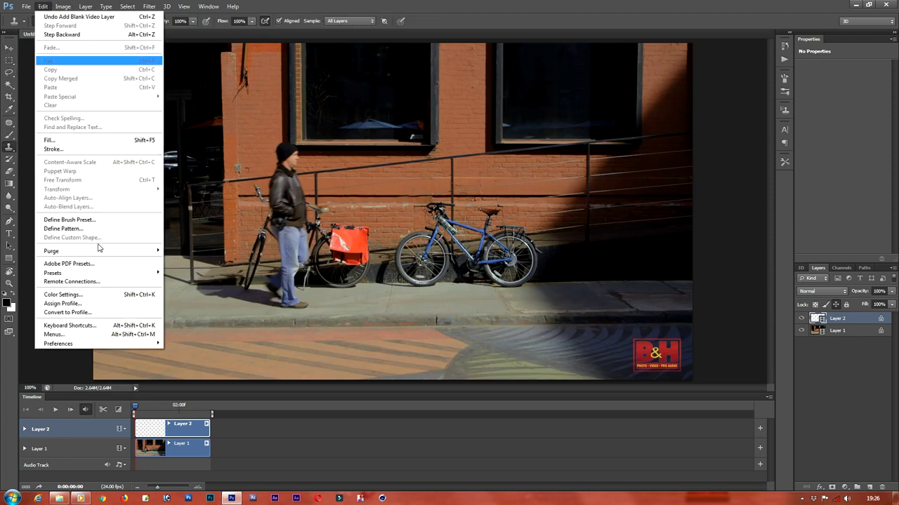
click(110, 327)
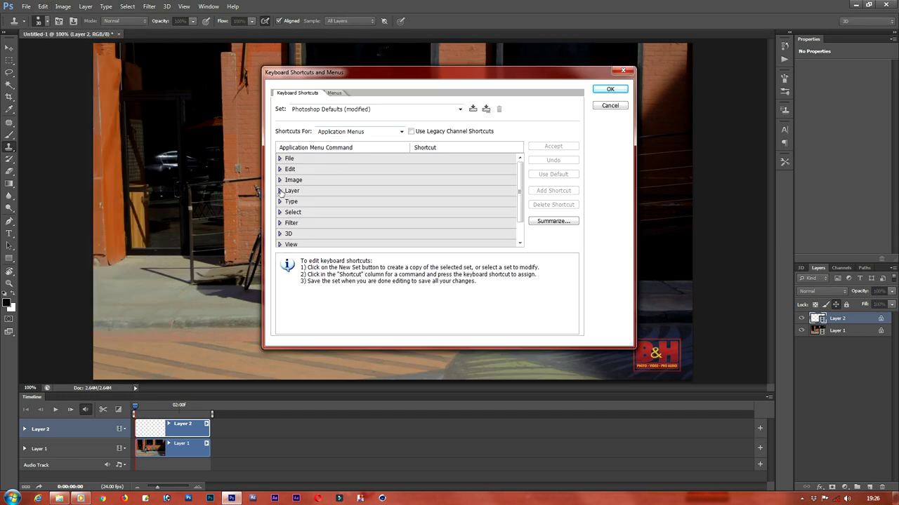
scroll(280, 191, down, 1)
scroll(280, 189, up, 1)
click(279, 190)
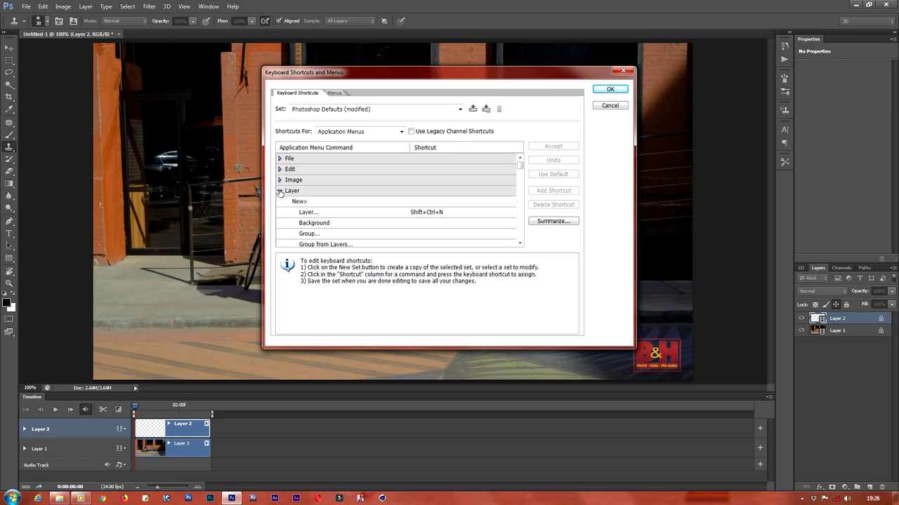
scroll(419, 222, down, 1)
scroll(422, 210, down, 1)
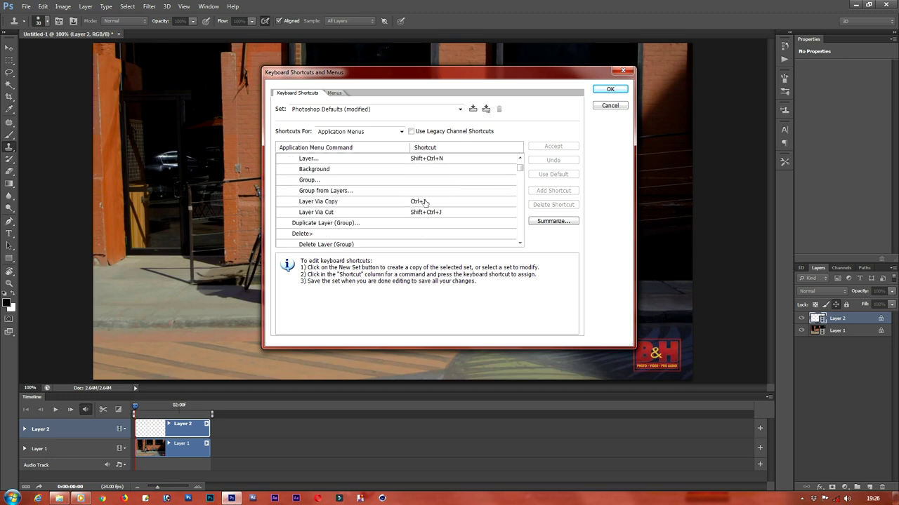
scroll(425, 202, down, 1)
scroll(426, 203, down, 2)
scroll(426, 203, down, 2)
scroll(428, 201, down, 3)
scroll(429, 200, down, 3)
scroll(431, 196, down, 3)
scroll(434, 193, down, 3)
scroll(437, 195, down, 3)
scroll(438, 197, down, 3)
scroll(437, 195, down, 3)
scroll(438, 194, down, 2)
scroll(438, 194, down, 2)
scroll(439, 193, down, 2)
scroll(439, 192, down, 3)
scroll(440, 192, down, 2)
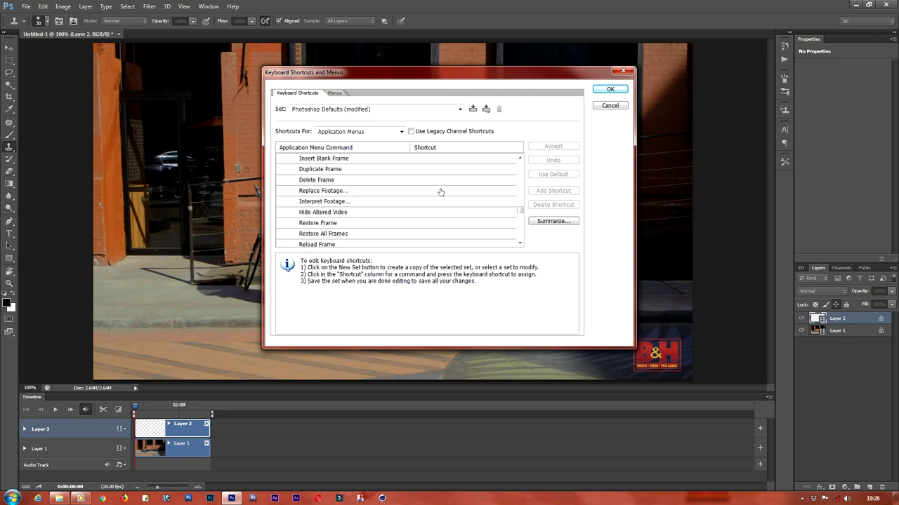
scroll(440, 192, up, 2)
scroll(440, 192, down, 3)
scroll(440, 192, down, 3)
scroll(440, 191, down, 4)
scroll(440, 191, down, 2)
scroll(440, 191, down, 1)
scroll(440, 192, down, 1)
scroll(440, 191, down, 1)
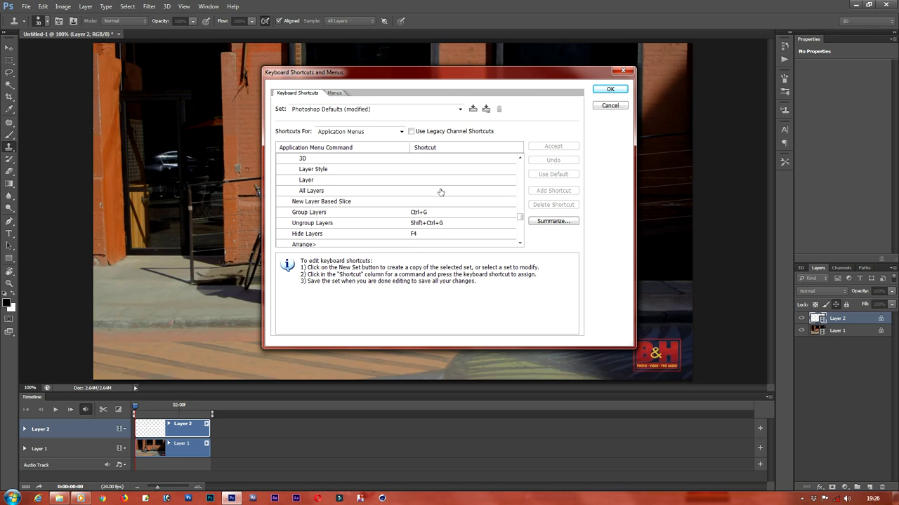
click(413, 235)
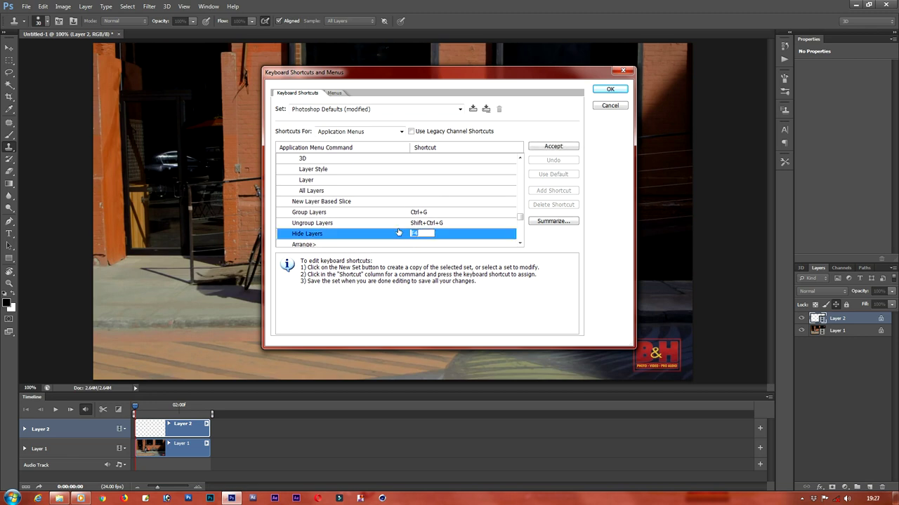
key(Return)
Step: Under Panel Menus > Timeline (Video), set Next Frame to F5 and Previous Frame to F6
scroll(377, 203, down, 3)
scroll(456, 191, down, 1)
scroll(456, 191, up, 1)
scroll(456, 191, down, 5)
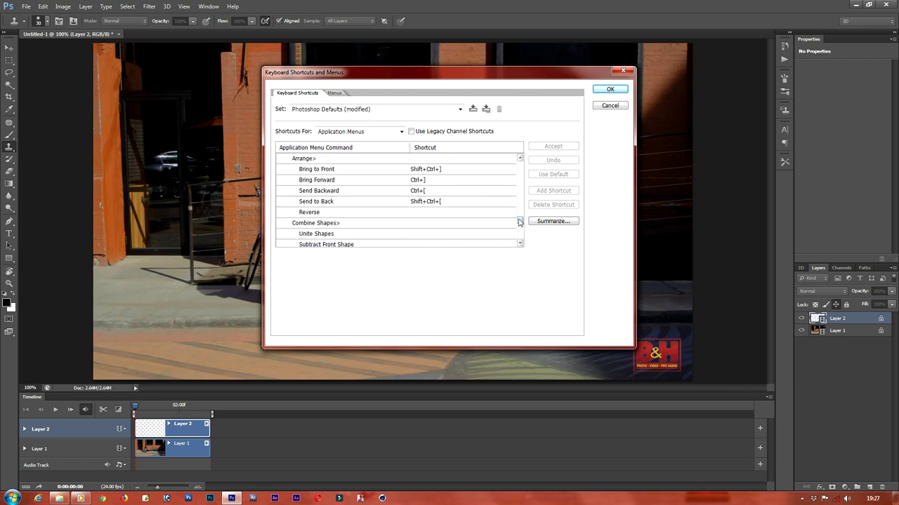
drag(520, 215, 520, 191)
click(366, 131)
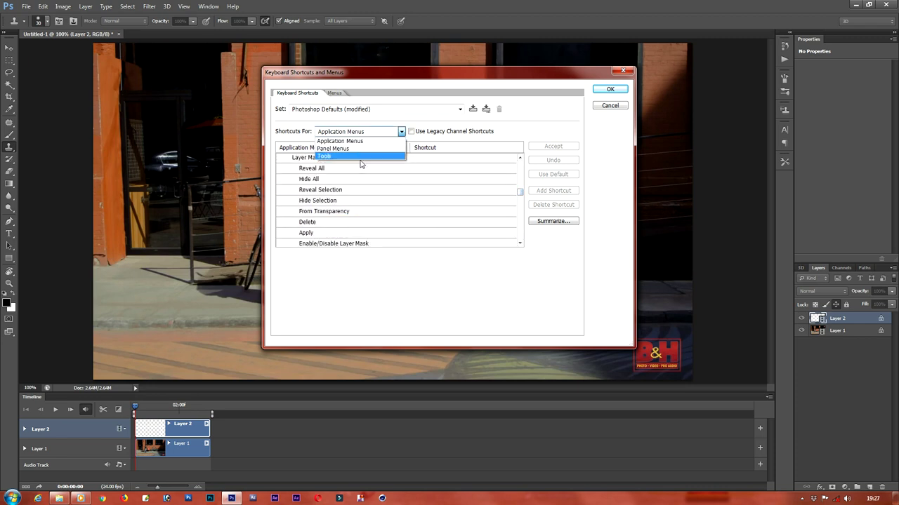
click(359, 149)
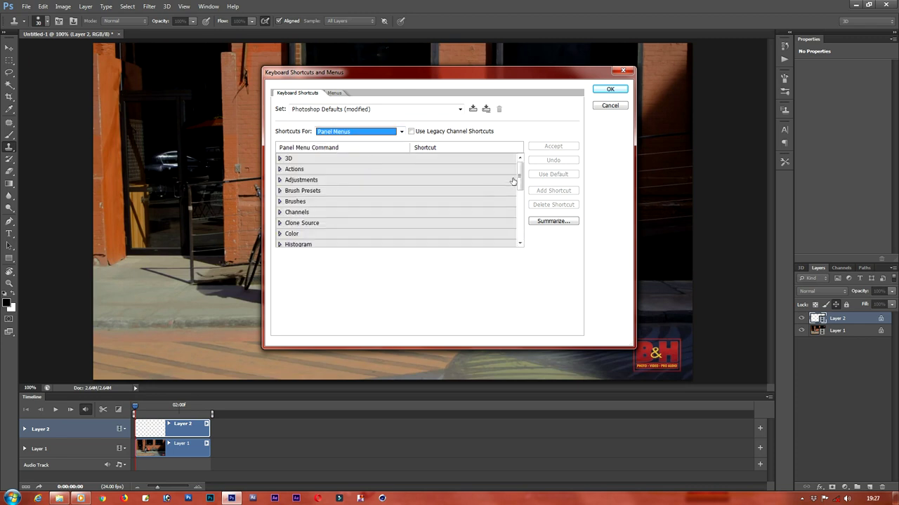
drag(520, 174, 520, 232)
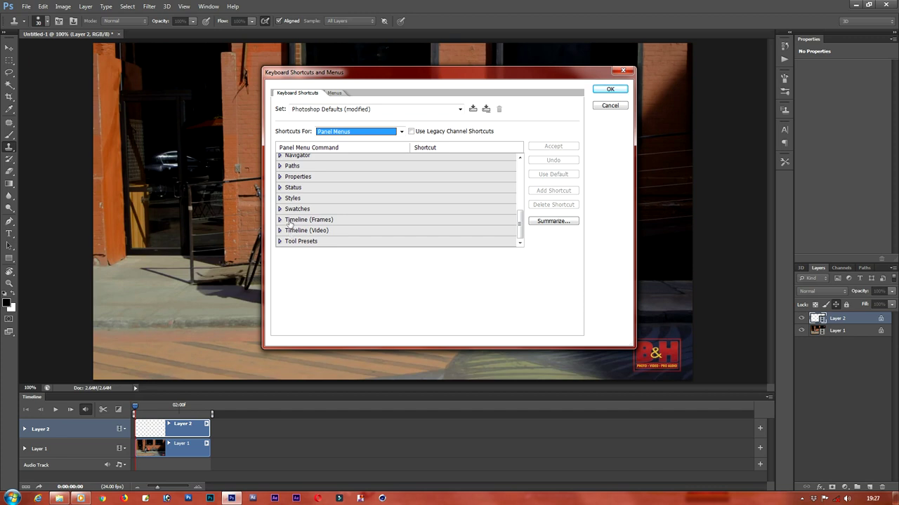
click(282, 231)
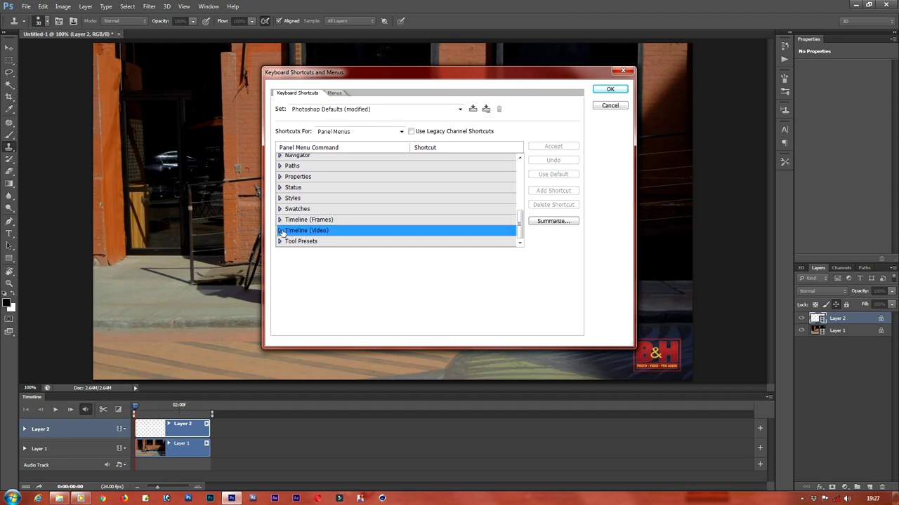
click(280, 232)
scroll(337, 210, down, 3)
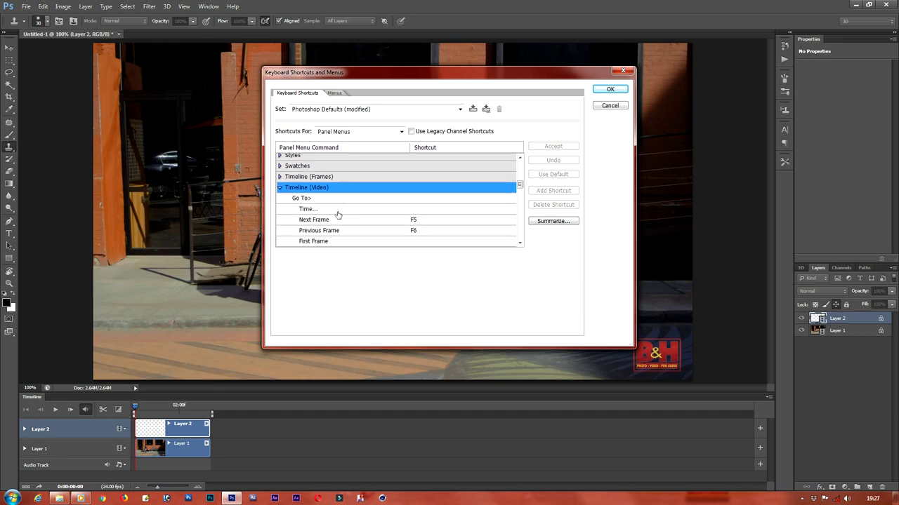
click(327, 198)
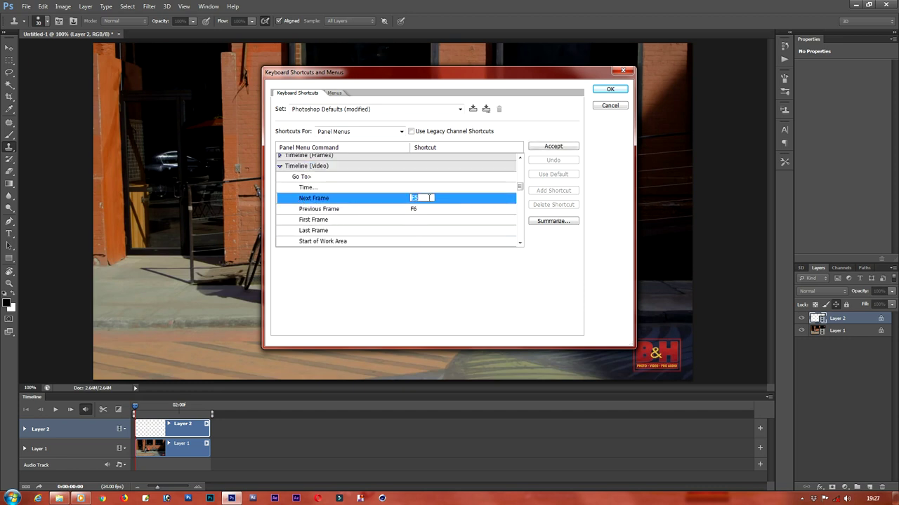
click(332, 210)
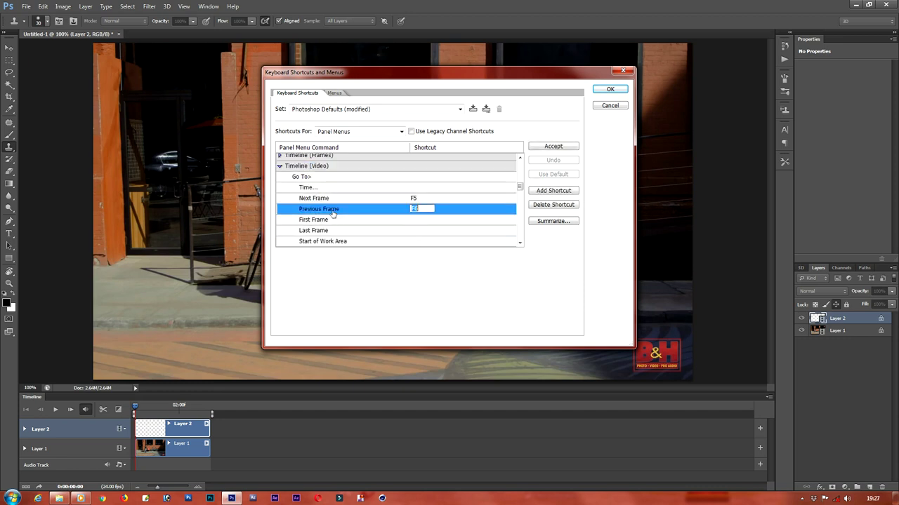
Step: Save the new shortcuts and set the Clone Stamp to sample All Layers
click(608, 91)
click(608, 90)
click(349, 21)
click(330, 45)
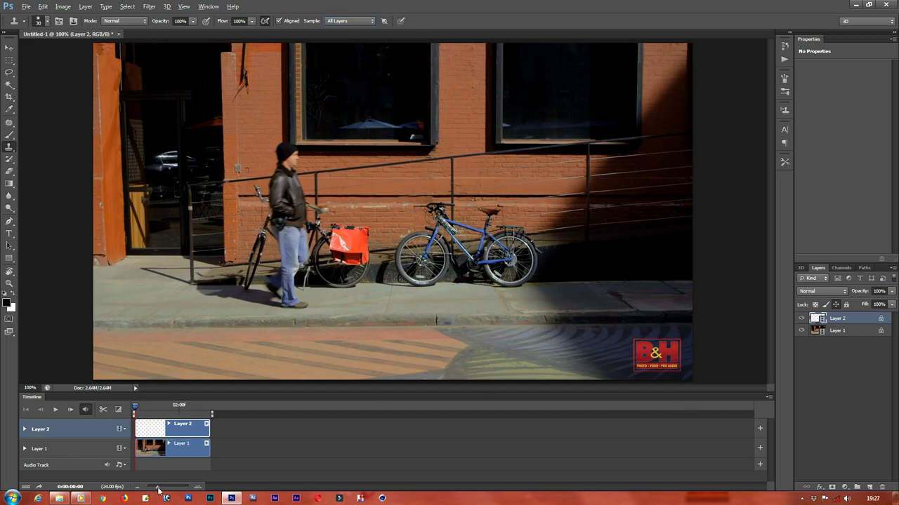
Step: Scrub through the footage to frame 20 and beyond, then zoom the timeline out to the full clip
drag(158, 489, 188, 489)
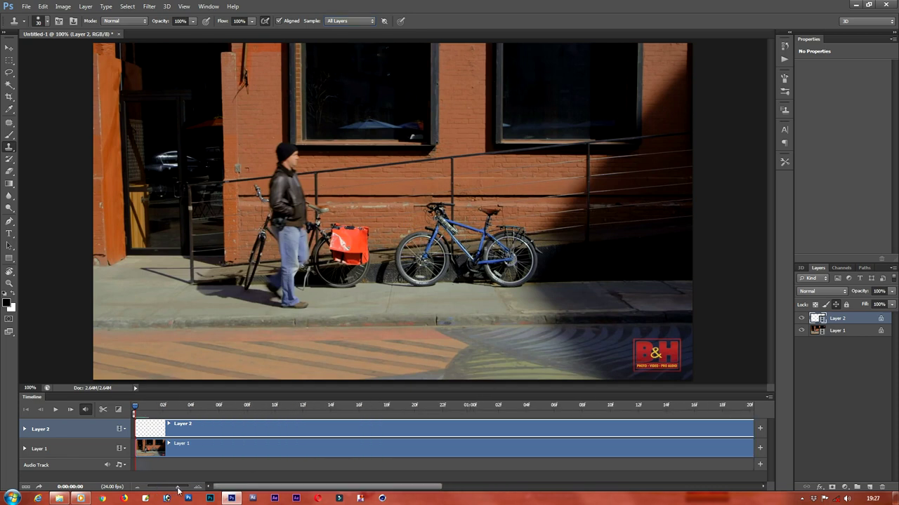
click(314, 412)
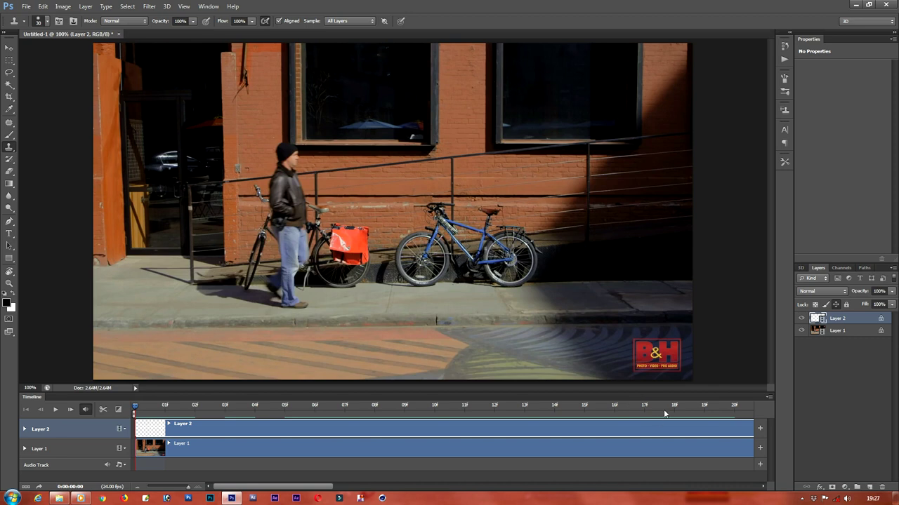
drag(664, 413, 720, 407)
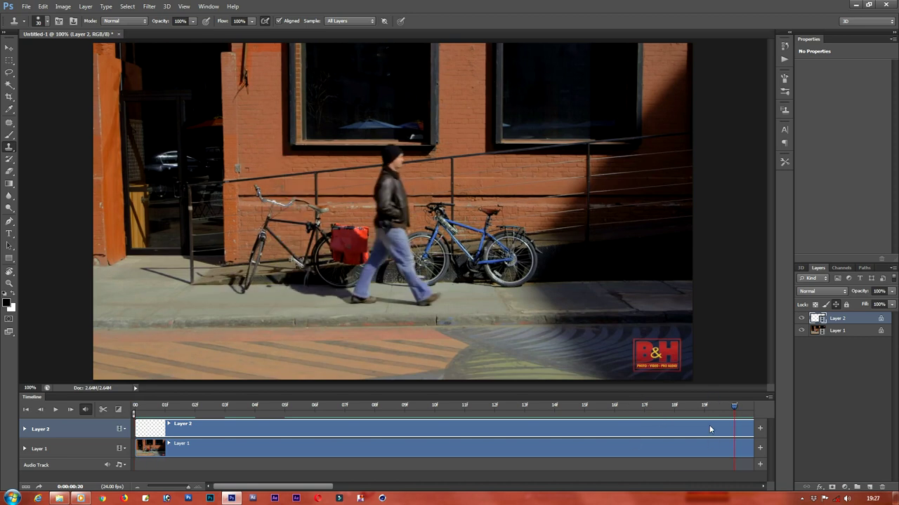
drag(186, 491, 167, 490)
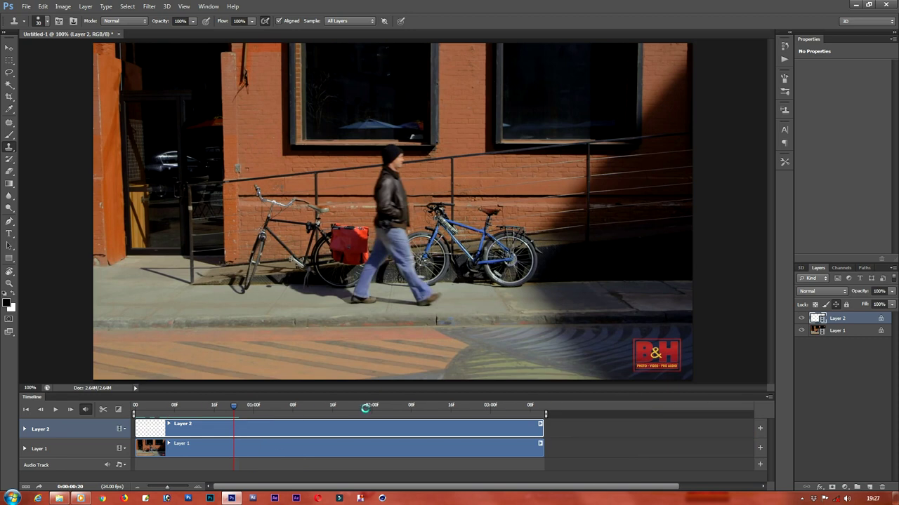
drag(397, 406, 401, 406)
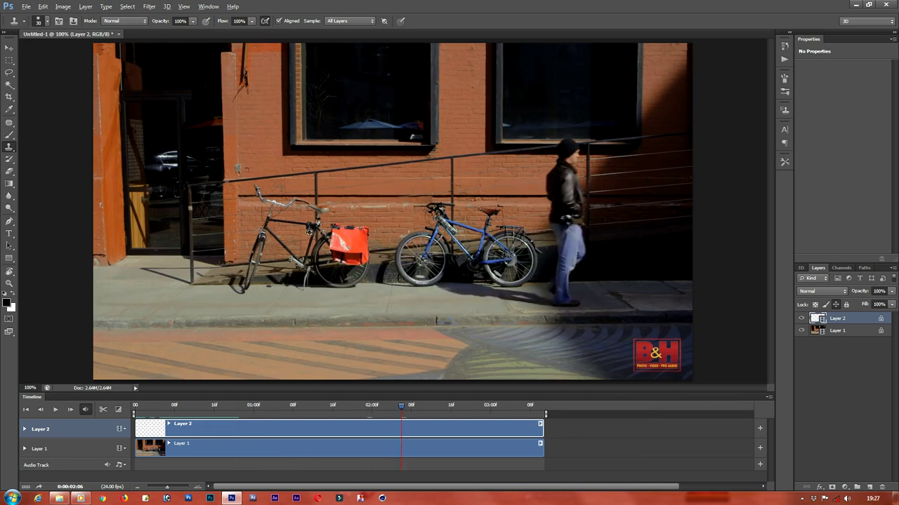
Step: Enlarge the clone brush to 70 and move the playhead back to frame 0
alt+click(281, 215)
key(bracketright)
key(bracketright)
key(bracketright)
click(134, 407)
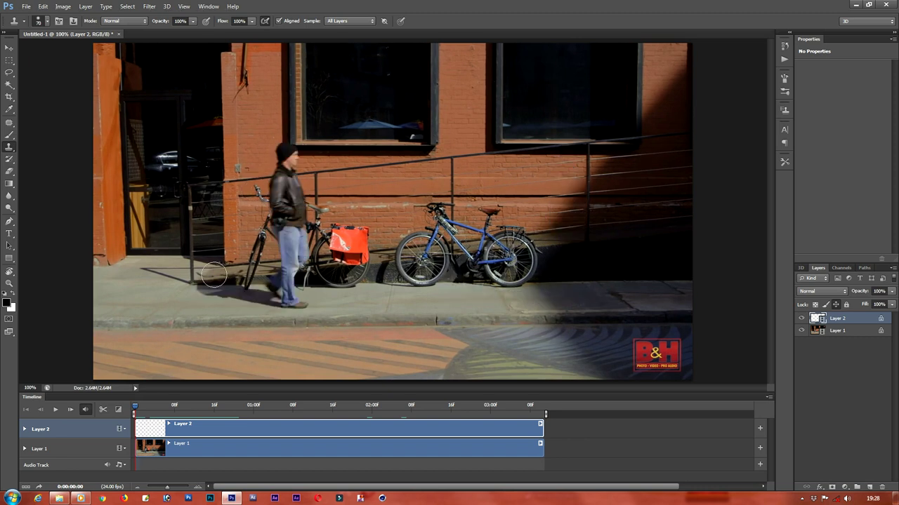
Step: Clone the man's legs, head and leftover traces out of frame 0
mouse_move(203, 284)
mouse_down()
mouse_move(295, 261)
mouse_move(217, 266)
mouse_up()
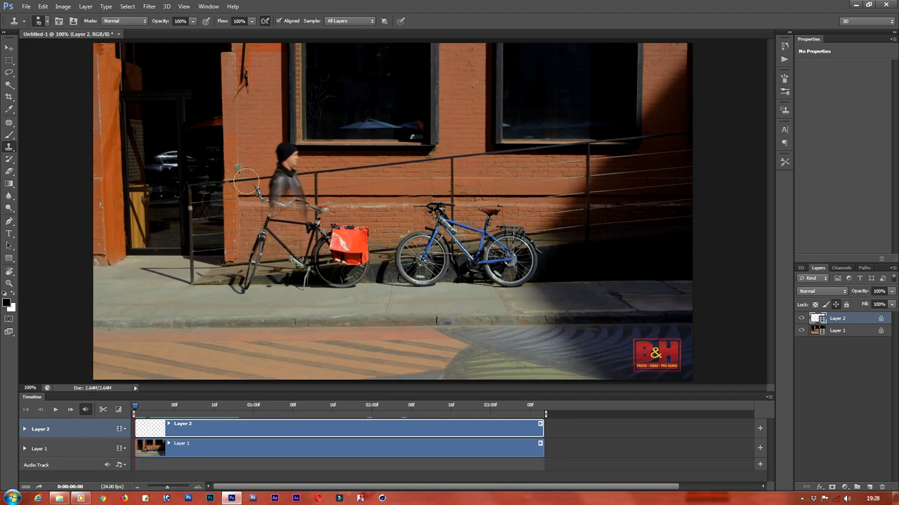
mouse_move(256, 172)
mouse_down()
mouse_move(283, 167)
mouse_move(273, 196)
mouse_up()
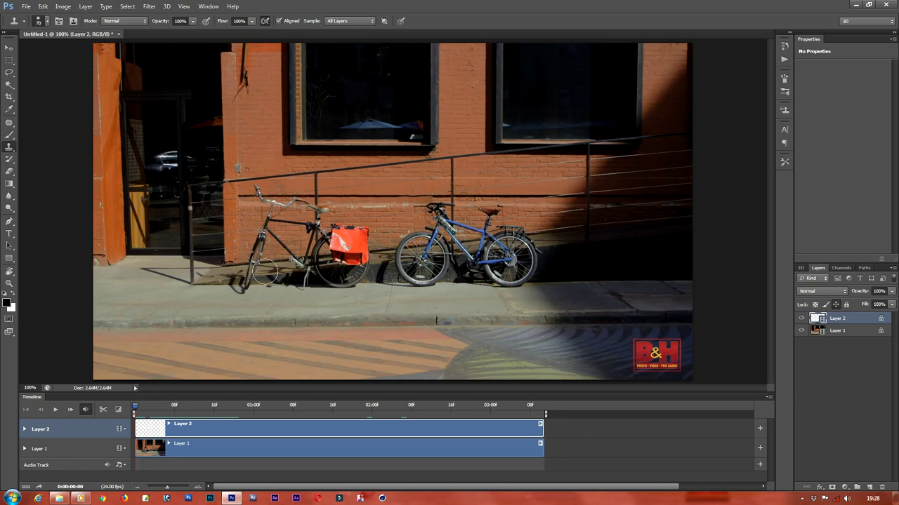
drag(261, 244, 261, 241)
key(ctrl+comma)
key(ctrl+comma)
key(ctrl+comma)
key(ctrl+comma)
key(ctrl+comma)
key(ctrl+comma)
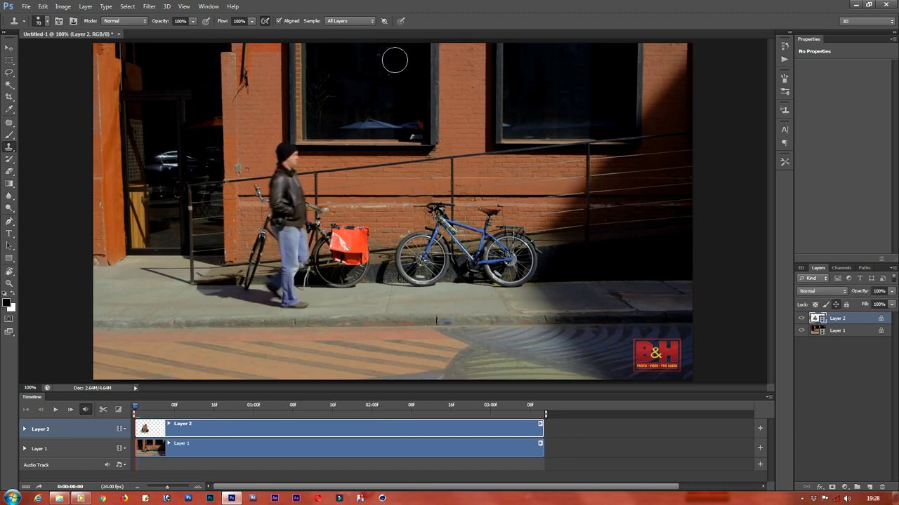
key(Right)
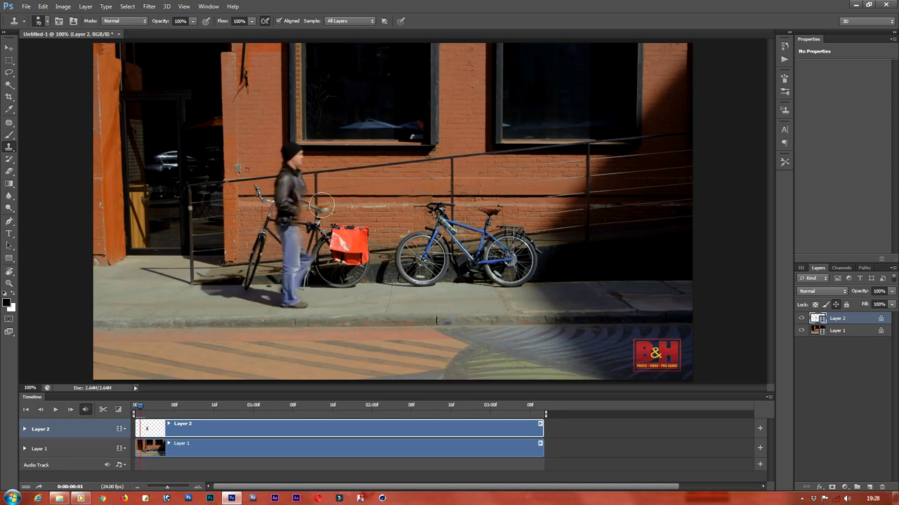
key(Left)
Step: Paint the man out of frames 1 and 2, including his upper body and legs
key(Right)
mouse_move(296, 151)
mouse_down()
mouse_move(246, 281)
mouse_move(299, 290)
mouse_move(257, 330)
mouse_up()
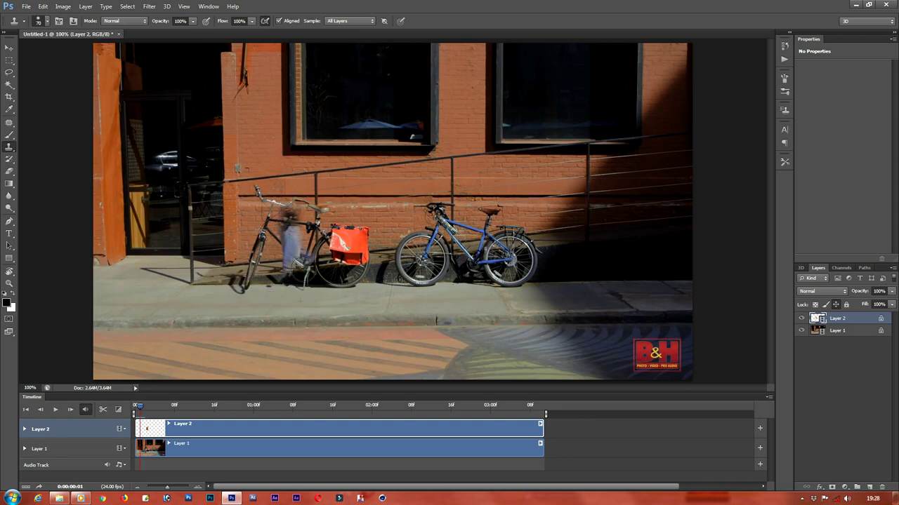
key(Left)
key(Right)
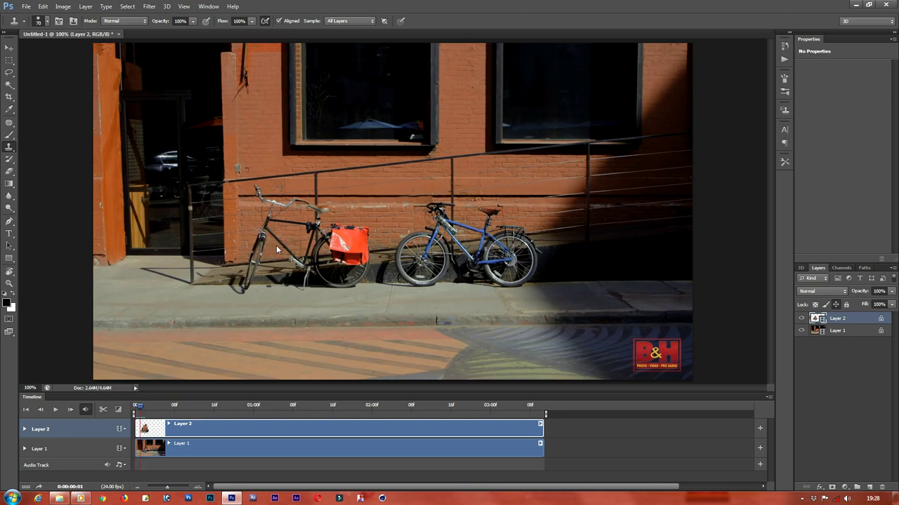
key(Right)
mouse_move(252, 250)
mouse_down()
mouse_move(218, 281)
mouse_move(292, 304)
mouse_up()
mouse_move(315, 274)
mouse_down()
mouse_move(330, 209)
mouse_move(314, 115)
mouse_up()
Step: Clone away the man's head, torso, legs and shadow in frames 3 and 4
key(Right)
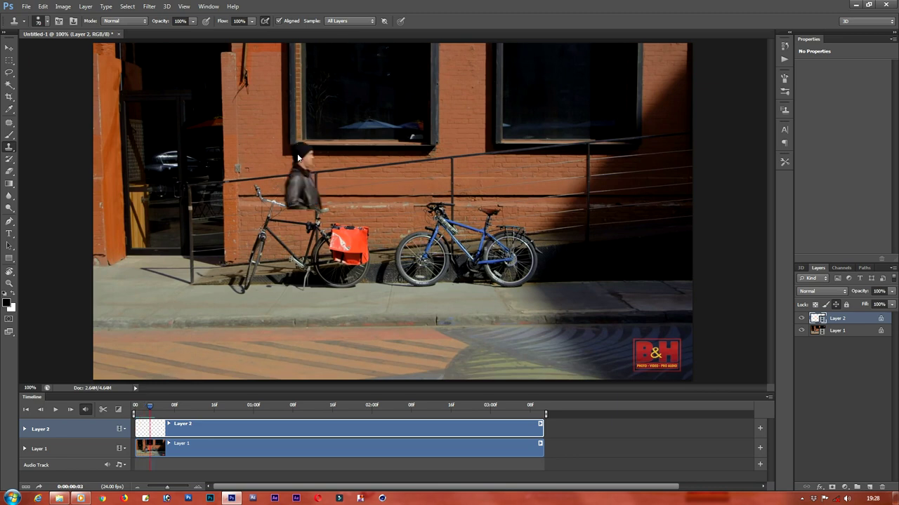
drag(298, 172, 306, 214)
drag(254, 251, 242, 268)
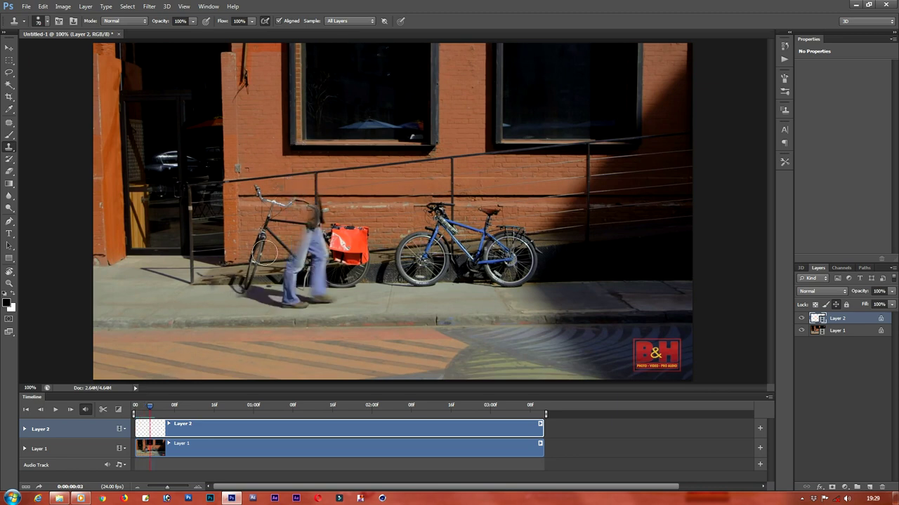
drag(264, 310, 304, 241)
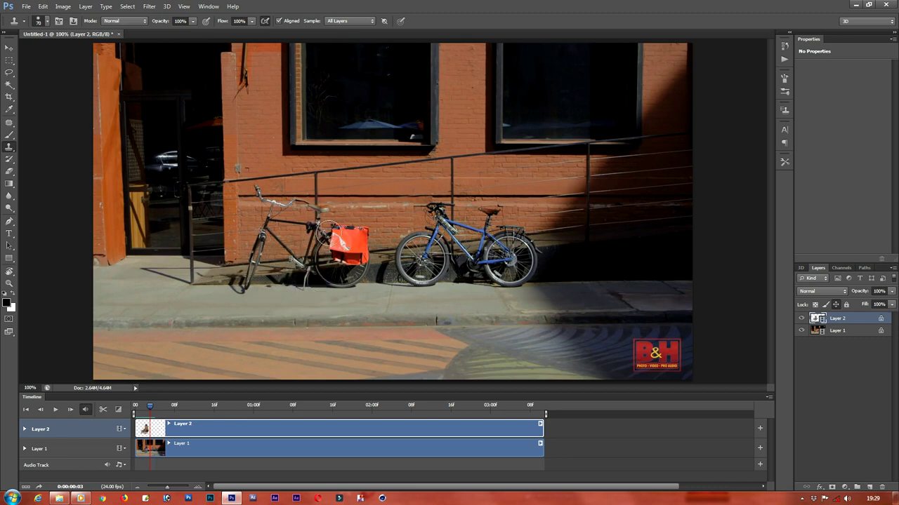
key(Right)
drag(305, 162, 303, 203)
mouse_move(281, 306)
mouse_down()
mouse_move(341, 238)
mouse_move(294, 266)
mouse_up()
Step: Remove the man's legs in frame 5 and his torso and rear shoe in frame 6
key(Right)
mouse_move(217, 287)
mouse_down()
mouse_move(353, 281)
mouse_move(309, 238)
mouse_move(273, 285)
mouse_up()
key(Right)
mouse_move(330, 207)
mouse_down()
mouse_move(292, 302)
mouse_move(340, 315)
mouse_up()
key(Left)
key(Left)
key(Left)
key(Left)
key(Left)
key(Left)
key(Right)
key(ctrl+z)
Step: Paint the man out of frames 7 and 8, beside the red bag and over the sidewalk
drag(330, 232, 306, 166)
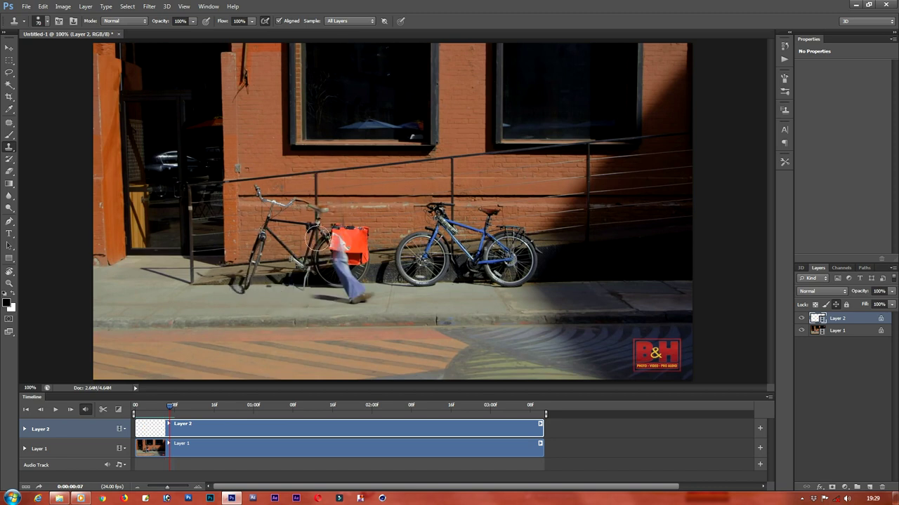
drag(359, 303, 349, 232)
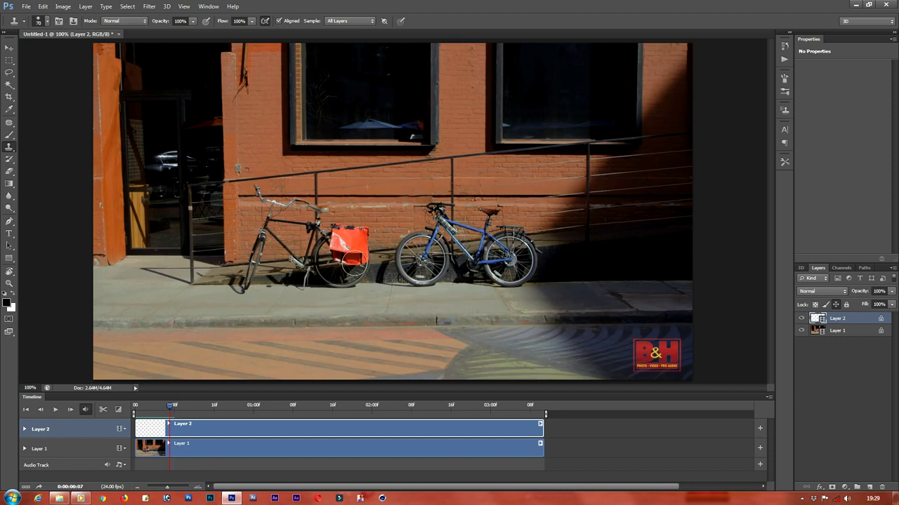
drag(316, 240, 325, 228)
key(Right)
drag(330, 158, 322, 238)
mouse_move(267, 288)
mouse_down()
mouse_move(355, 231)
mouse_move(344, 243)
mouse_up()
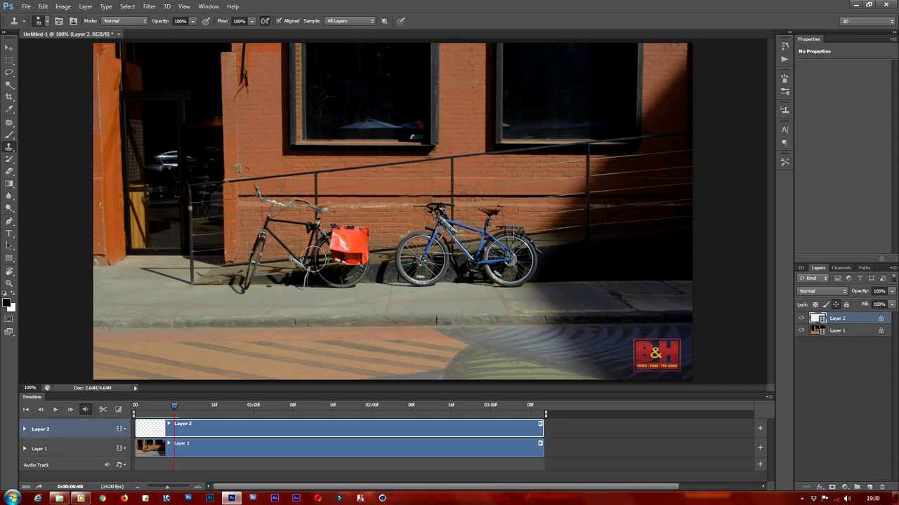
Step: Clone out a leftover whitish smudge, then remove the man from frames 9 and 10
click(372, 206)
key(Left)
key(Right)
key(Right)
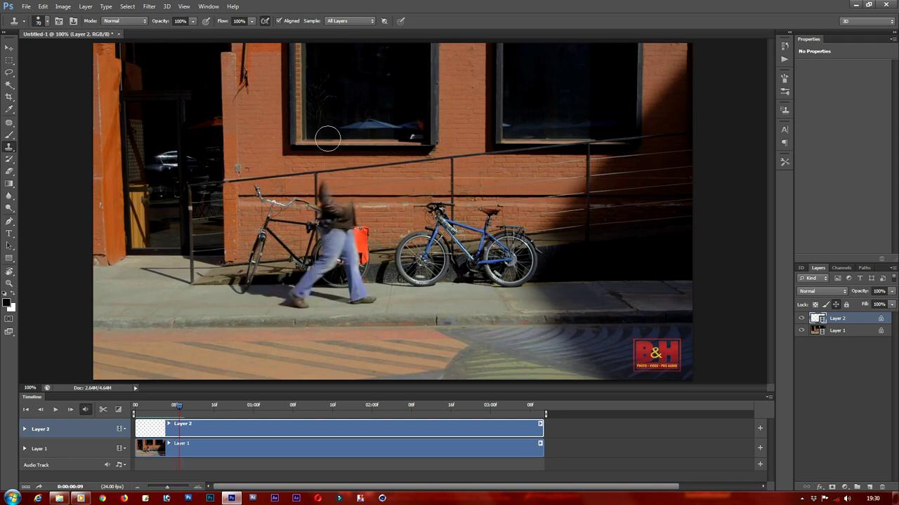
mouse_move(310, 191)
mouse_down()
mouse_move(334, 242)
mouse_move(342, 295)
mouse_move(381, 276)
mouse_up()
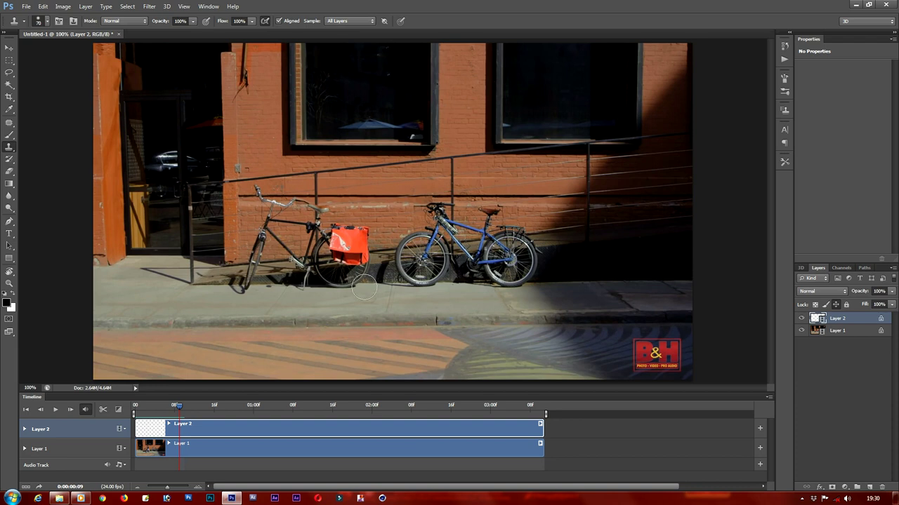
key(Right)
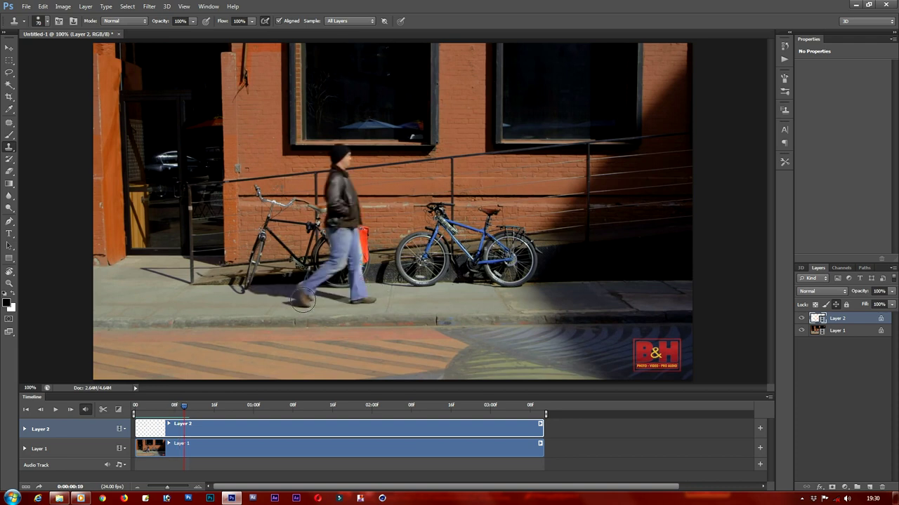
drag(355, 303, 362, 153)
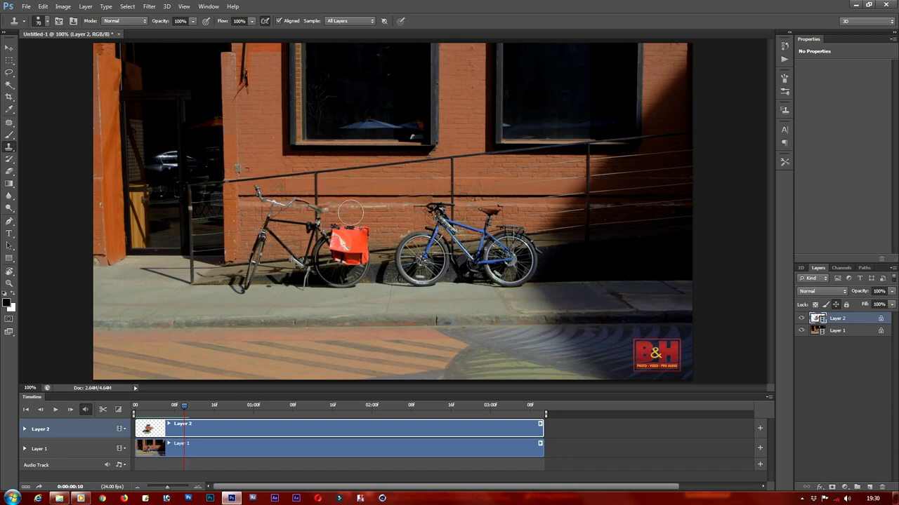
Step: Clear the man's head, torso and legs from frame 11, plus the shadow smudges on the sidewalk
key(Right)
mouse_move(351, 148)
mouse_down()
mouse_move(326, 239)
mouse_move(343, 281)
mouse_up()
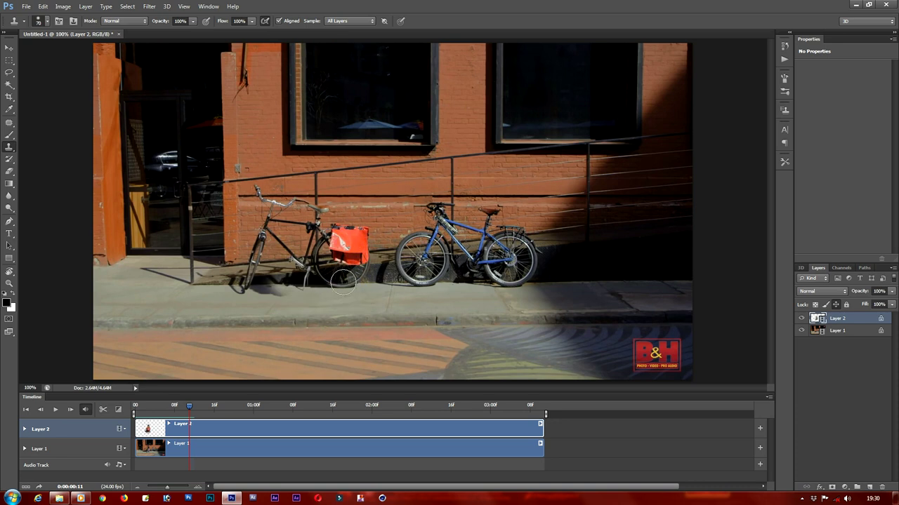
key(ctrl+alt+z)
key(ctrl+alt+z)
mouse_move(348, 289)
mouse_down()
mouse_move(265, 281)
mouse_move(323, 239)
mouse_move(283, 215)
mouse_up()
mouse_move(312, 153)
mouse_down()
mouse_move(344, 203)
mouse_move(360, 260)
mouse_move(337, 188)
mouse_up()
drag(362, 304, 299, 330)
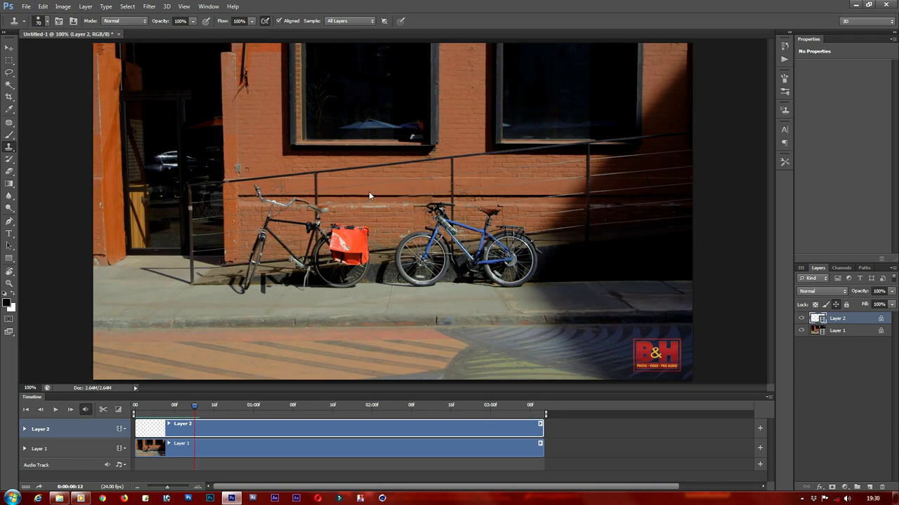
Step: Clone the walking man and his shadow out of frames 12, 13 and 14
key(Right)
mouse_move(256, 281)
mouse_down()
mouse_move(261, 302)
mouse_move(295, 284)
mouse_move(337, 281)
mouse_move(349, 328)
mouse_move(352, 169)
mouse_move(314, 199)
mouse_up()
key(Right)
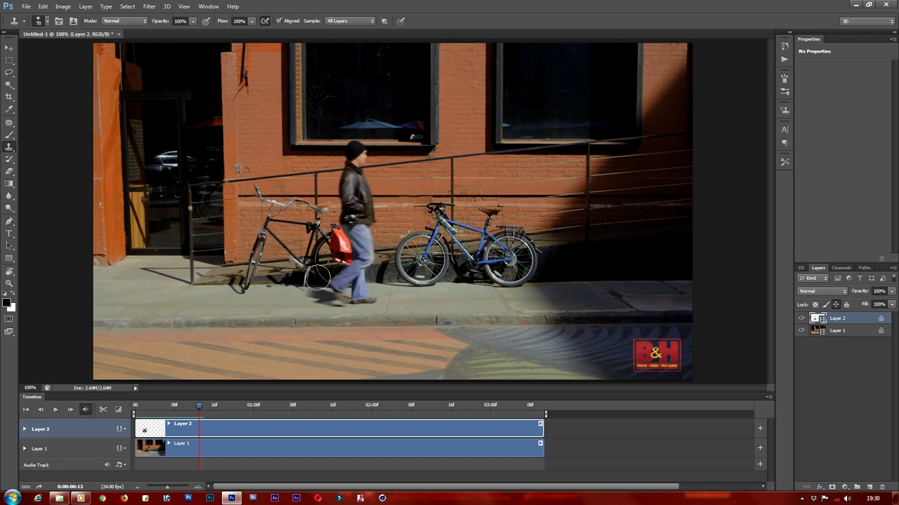
drag(299, 289, 344, 297)
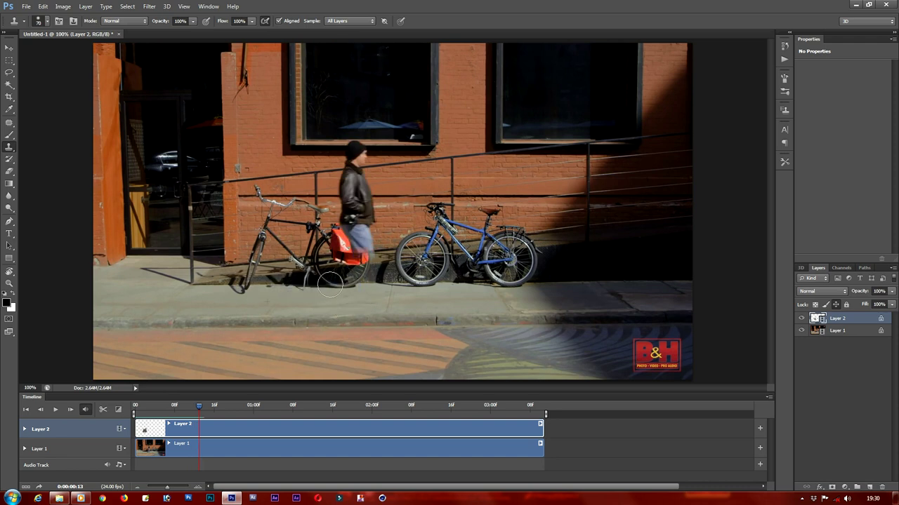
mouse_move(387, 250)
mouse_down()
mouse_move(358, 162)
mouse_move(344, 210)
mouse_up()
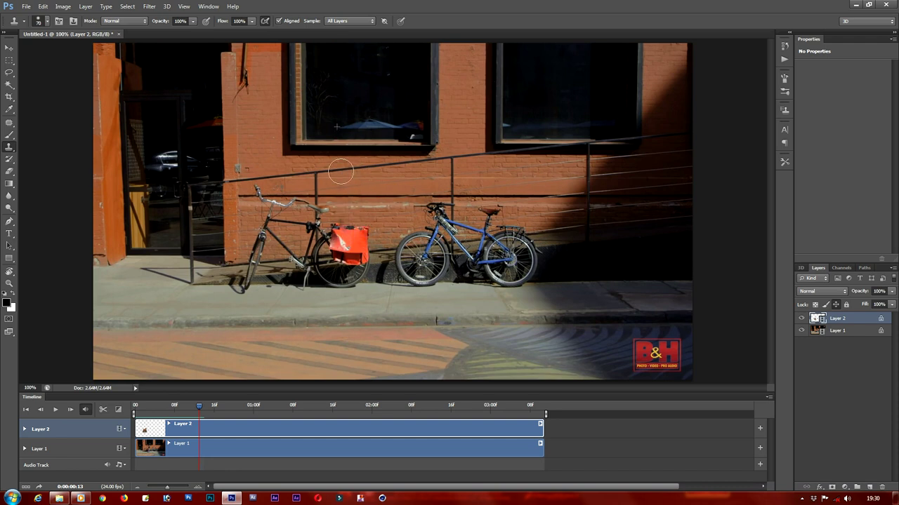
key(Right)
mouse_move(358, 154)
mouse_down()
mouse_move(374, 280)
mouse_move(264, 264)
mouse_up()
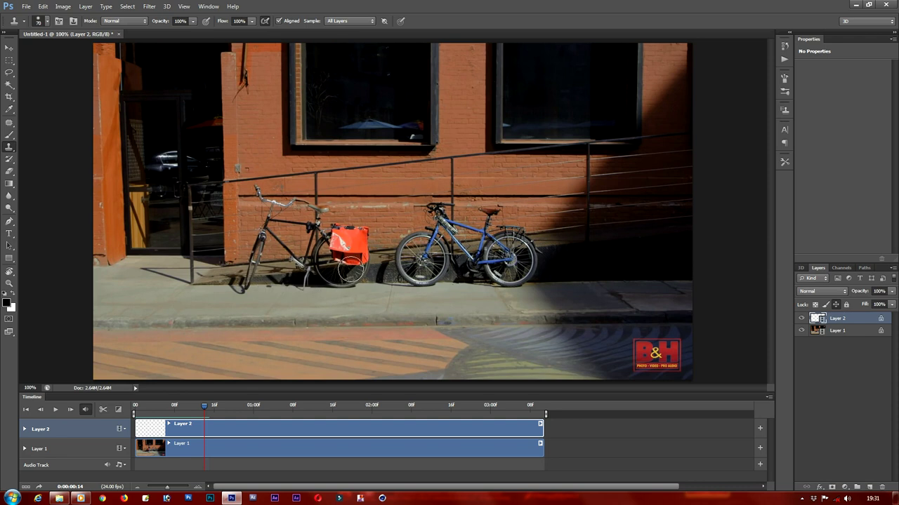
Step: Clone the man out of frames 15 and 16, including the blur beside the red bag
key(Right)
drag(366, 144, 369, 210)
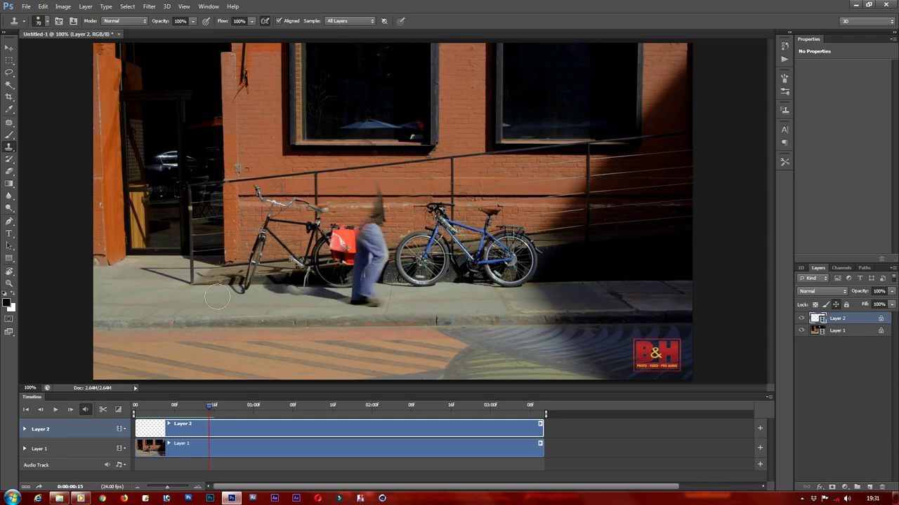
mouse_move(279, 288)
mouse_down()
mouse_move(351, 281)
mouse_move(294, 265)
mouse_up()
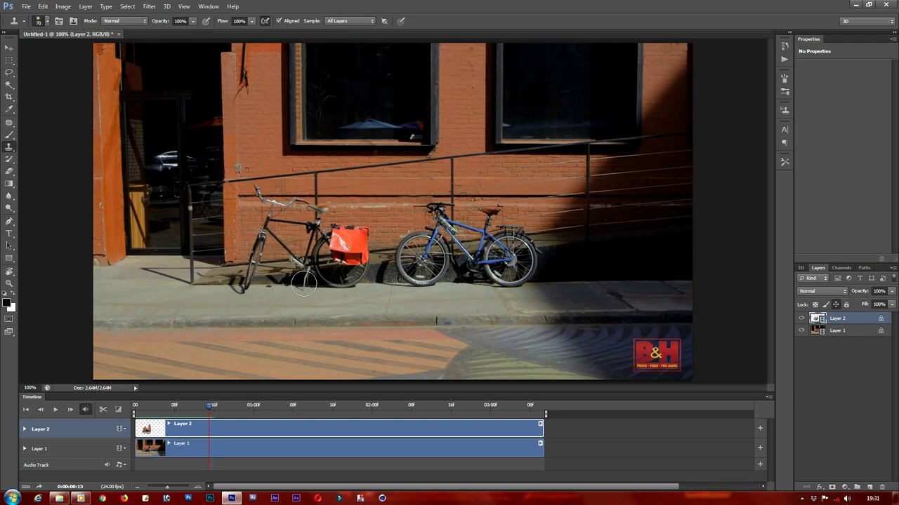
key(Right)
mouse_move(357, 262)
mouse_down()
mouse_move(378, 128)
mouse_move(347, 267)
mouse_up()
Step: Step back and forth to review the cleaned frames, ending on frame 18
key(Right)
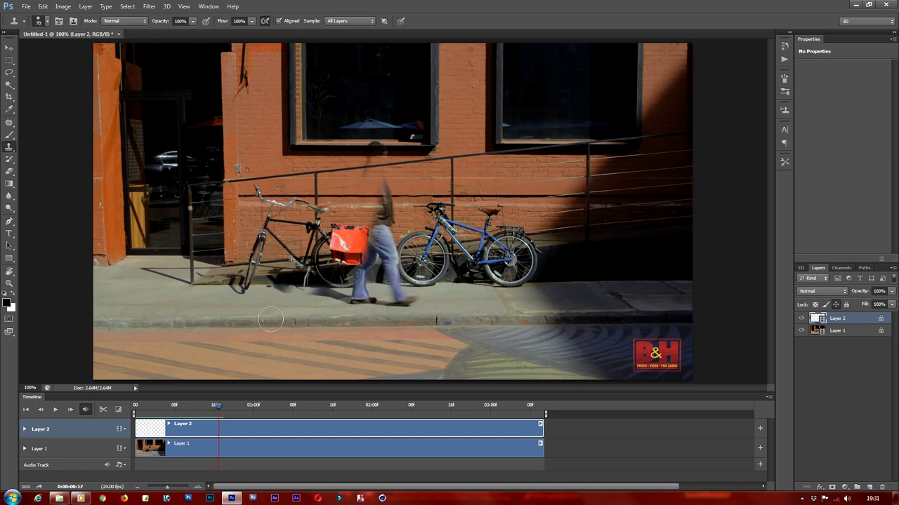
key(Left)
key(Left)
key(Right)
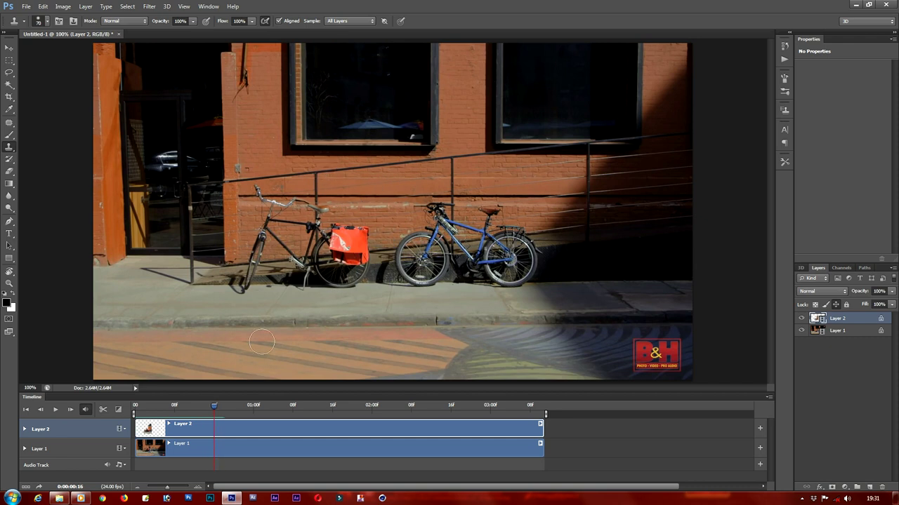
key(Left)
key(Right)
key(Right)
key(Right)
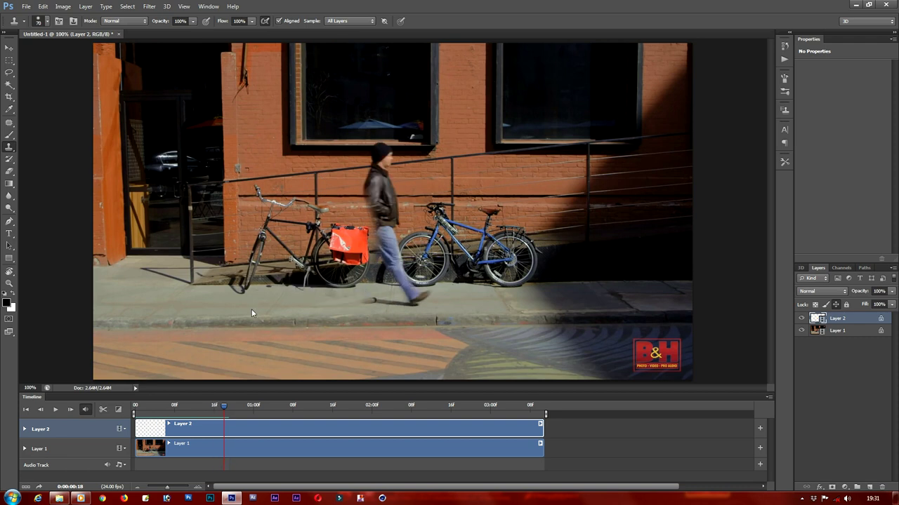
Step: Replace the man's lower leg, shoe and body with sidewalk near the bike wheel
click(314, 273)
mouse_move(375, 300)
mouse_down()
mouse_move(424, 296)
mouse_move(368, 210)
mouse_up()
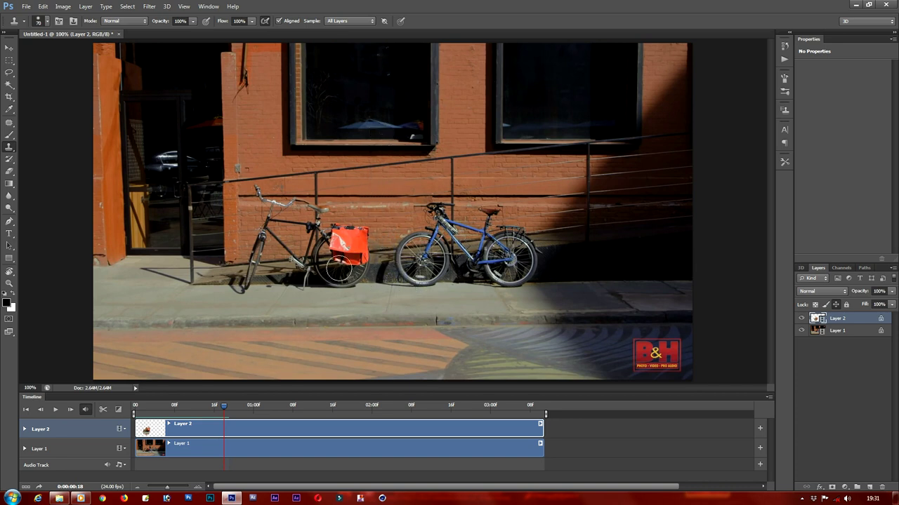
key(Left)
mouse_move(379, 203)
mouse_down()
mouse_move(397, 307)
mouse_move(411, 298)
mouse_move(368, 277)
mouse_move(326, 280)
mouse_up()
key(Right)
Step: On frame 18, clone the man's torso and legs into red bag, wheel and sidewalk
key(Right)
key(Right)
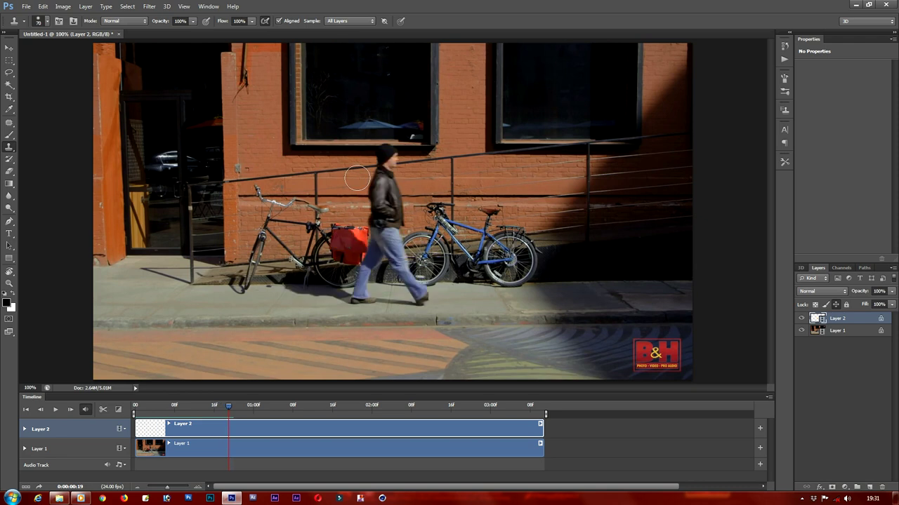
mouse_move(332, 239)
mouse_down()
mouse_move(309, 281)
mouse_move(358, 239)
mouse_move(365, 309)
mouse_move(391, 265)
mouse_move(432, 253)
mouse_move(411, 211)
mouse_move(393, 225)
mouse_move(377, 155)
mouse_move(371, 197)
mouse_up()
key(Right)
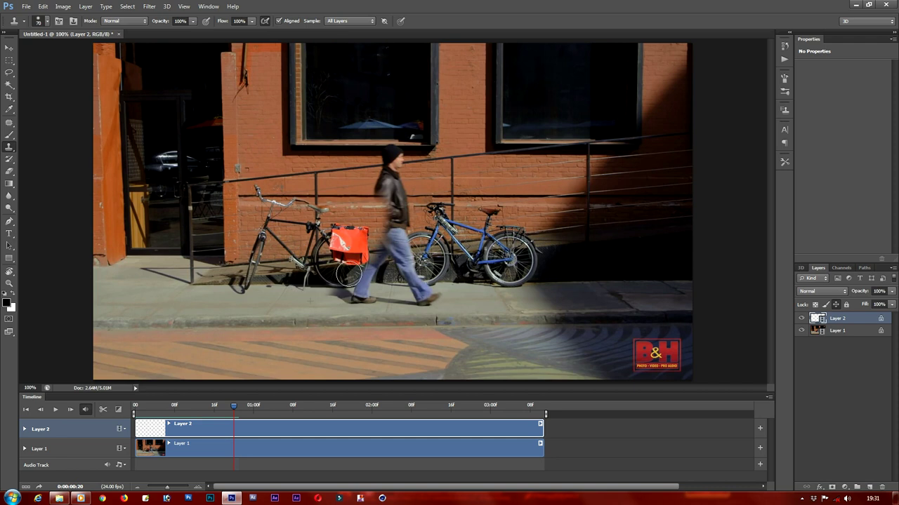
drag(411, 277, 431, 308)
mouse_move(418, 223)
mouse_down()
mouse_move(417, 292)
mouse_move(391, 202)
mouse_move(405, 185)
mouse_move(406, 223)
mouse_move(304, 300)
mouse_move(426, 308)
mouse_move(419, 291)
mouse_up()
key(Right)
key(Right)
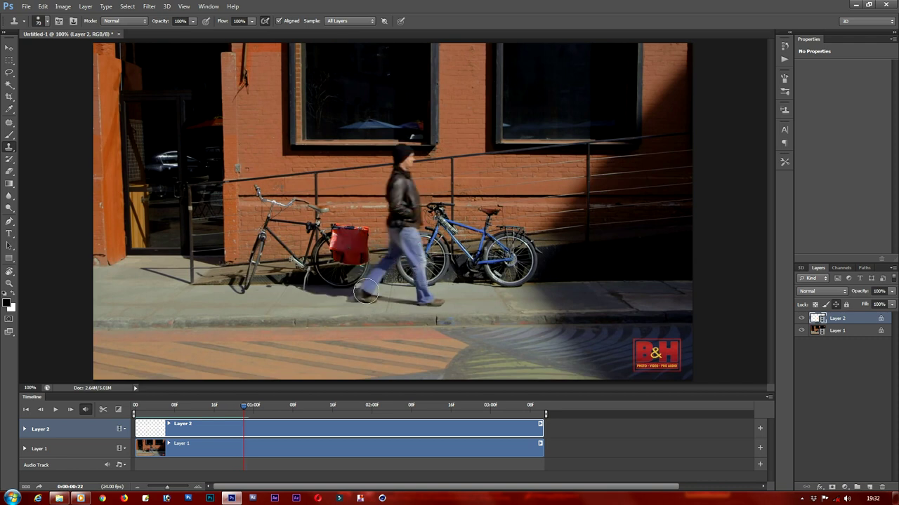
Step: Paint the walking man out of the next two frames and clean the shadow beneath the black bike
mouse_move(379, 261)
mouse_down()
mouse_move(396, 235)
mouse_move(406, 168)
mouse_move(396, 109)
mouse_up()
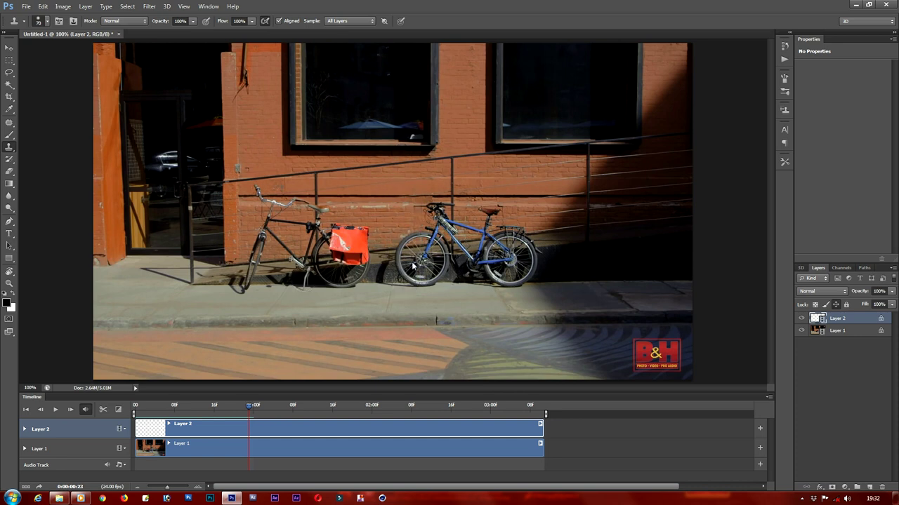
key(Right)
mouse_move(416, 232)
mouse_down()
mouse_move(402, 131)
mouse_move(421, 175)
mouse_move(424, 281)
mouse_move(438, 322)
mouse_up()
drag(370, 239, 359, 323)
Step: Compare frame 01:00 with the previous frame to check the cleanup
key(Right)
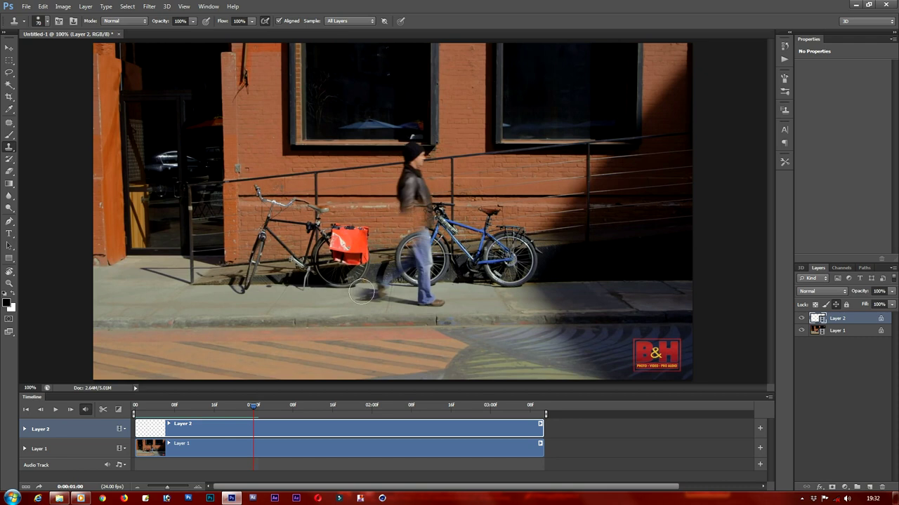
key(Left)
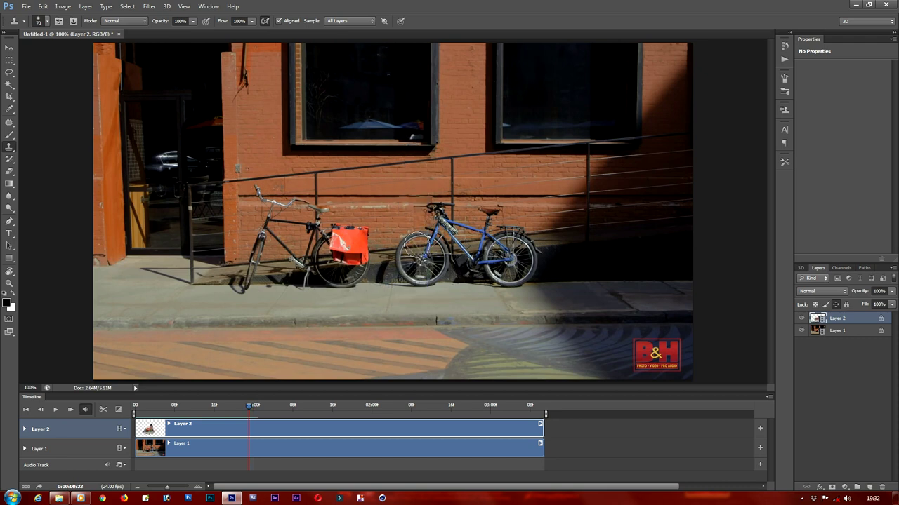
key(Right)
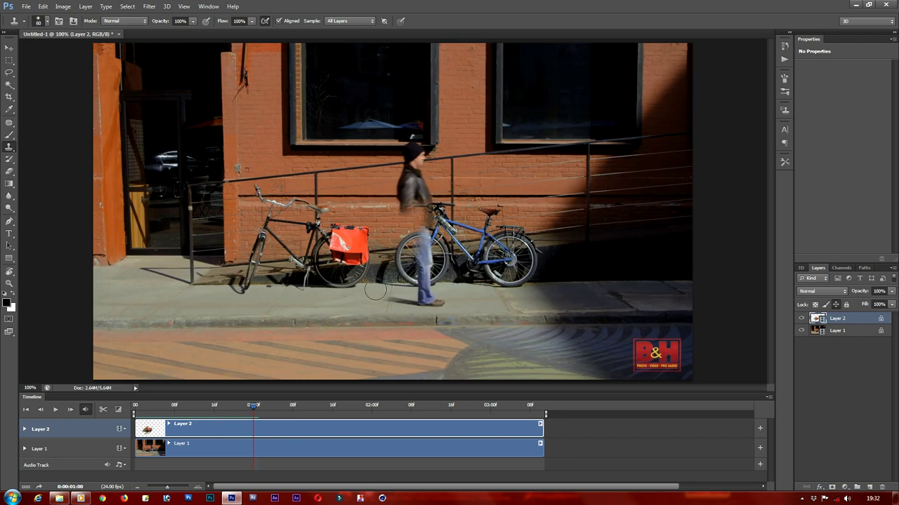
key(p)
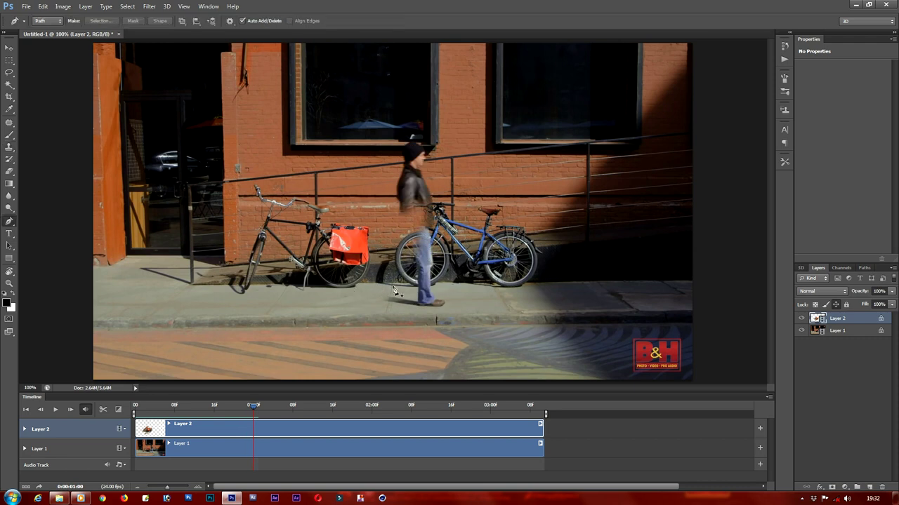
Step: With the Clone Stamp, paint the man out from feet to head and remove the dark curb mark
key(s)
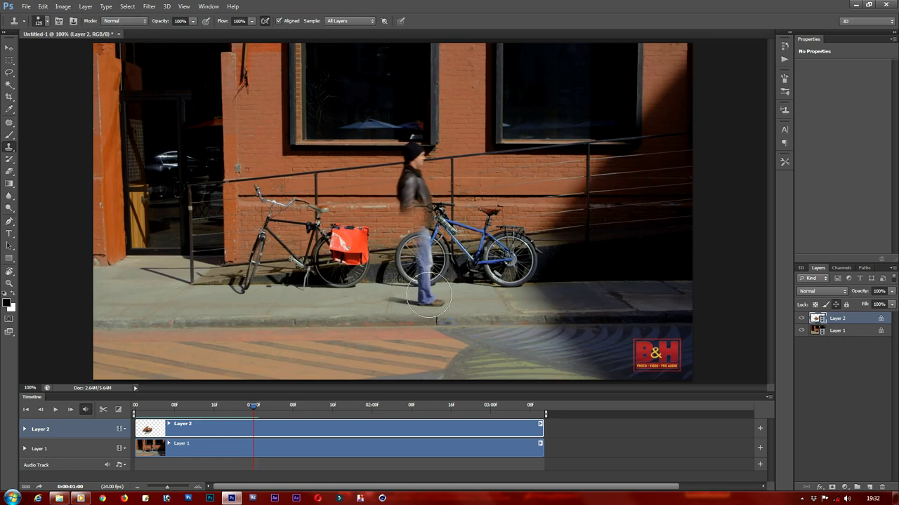
drag(427, 295, 414, 154)
key(bracketright)
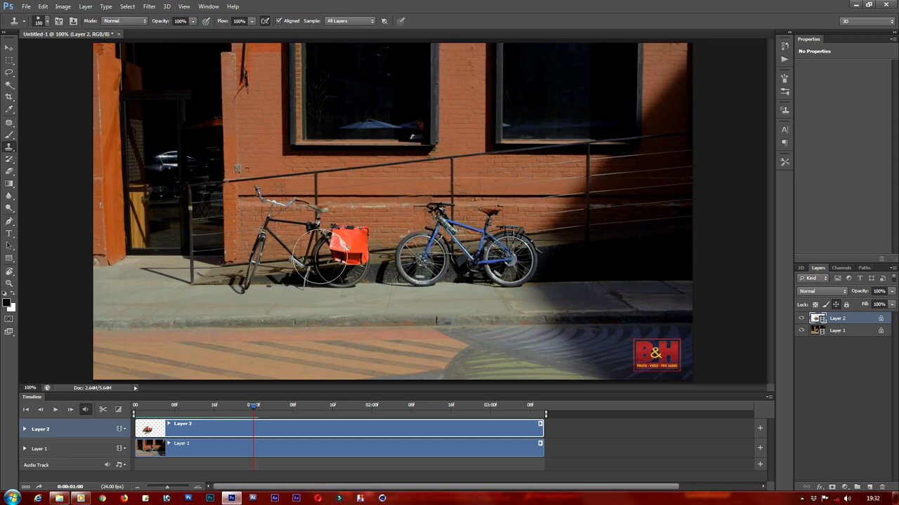
drag(294, 319, 330, 311)
key(bracketleft)
key(bracketright)
Step: Review the earlier frames, then clear the person and grey sidewalk smudge from frame 01:01
key(Left)
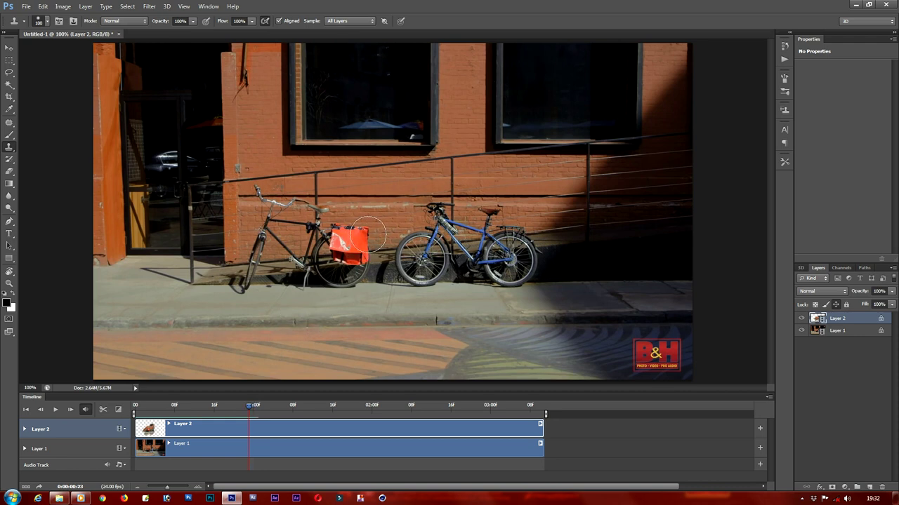
key(Left)
key(Left)
key(Right)
key(Right)
key(Right)
key(Right)
key(ctrl+z)
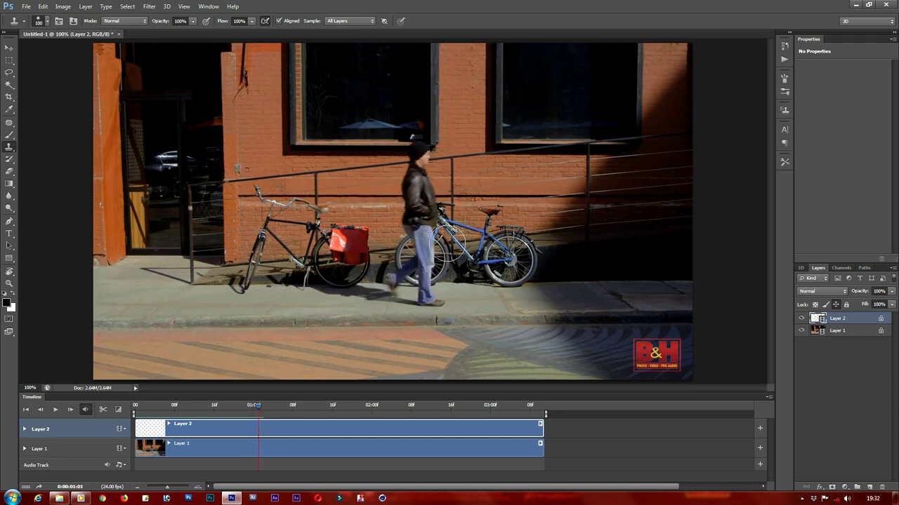
drag(428, 302, 415, 118)
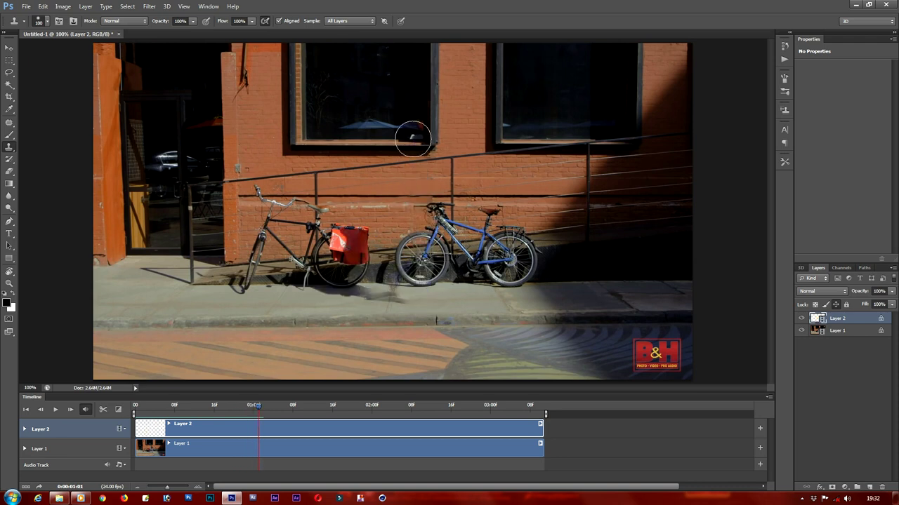
drag(369, 241, 424, 307)
key(Right)
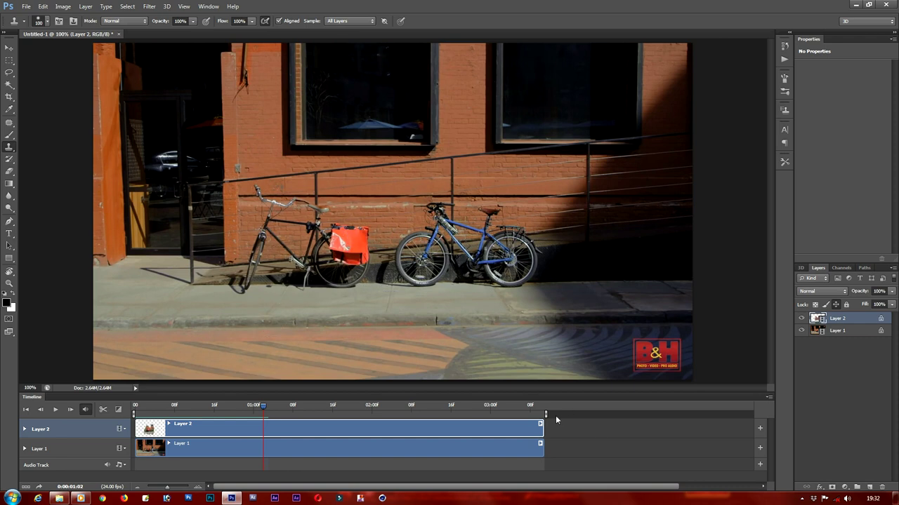
Step: End the work area at the current frame and play the edited footage from the start
drag(546, 414, 267, 410)
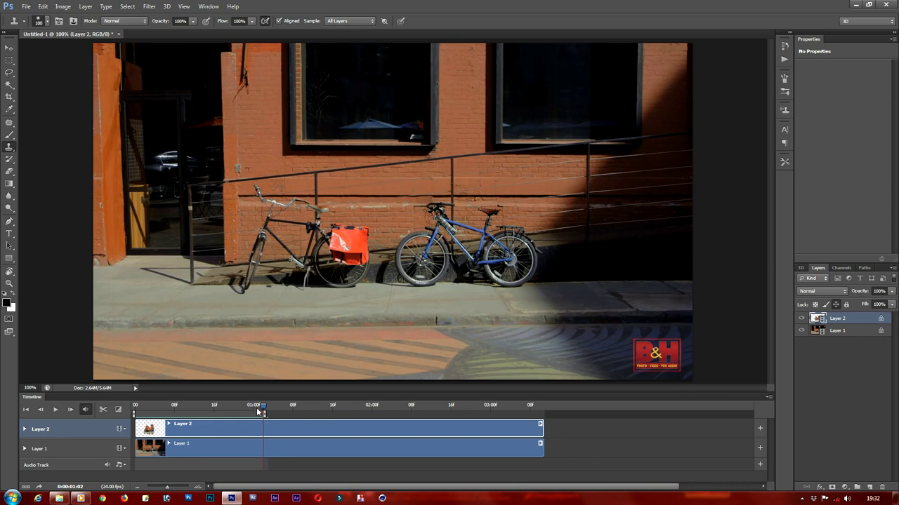
key(space)
key(Left)
key(Left)
key(Left)
key(Left)
key(Left)
key(Left)
key(Left)
key(Left)
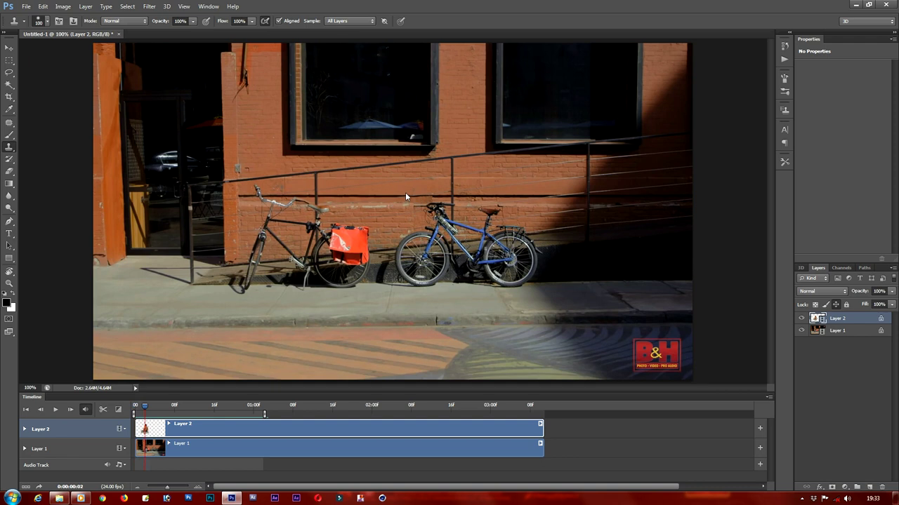
Step: Step through the cleaned frames and touch up traces near the red bag and the blue bike's front wheel
key(Right)
key(Right)
key(Right)
key(Right)
key(Right)
key(Right)
key(Right)
key(Right)
key(Right)
key(Right)
key(Right)
key(Left)
key(Left)
key(Left)
key(Right)
key(Right)
key(Right)
key(Right)
key(Right)
key(Right)
key(Left)
key(Left)
key(Right)
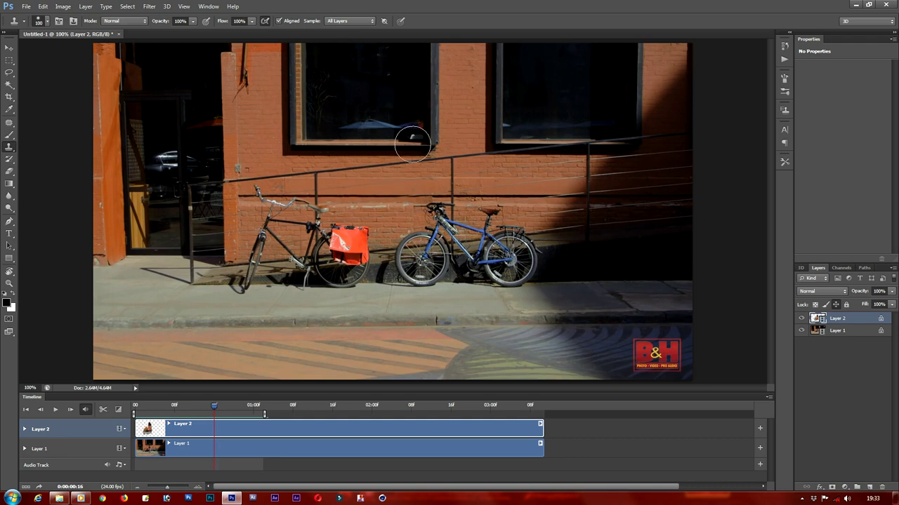
key(Right)
key(Right)
drag(343, 232, 347, 253)
key(Left)
drag(420, 267, 431, 252)
key(Right)
key(Right)
key(Right)
key(Right)
key(Right)
key(Right)
key(Right)
key(Right)
key(Right)
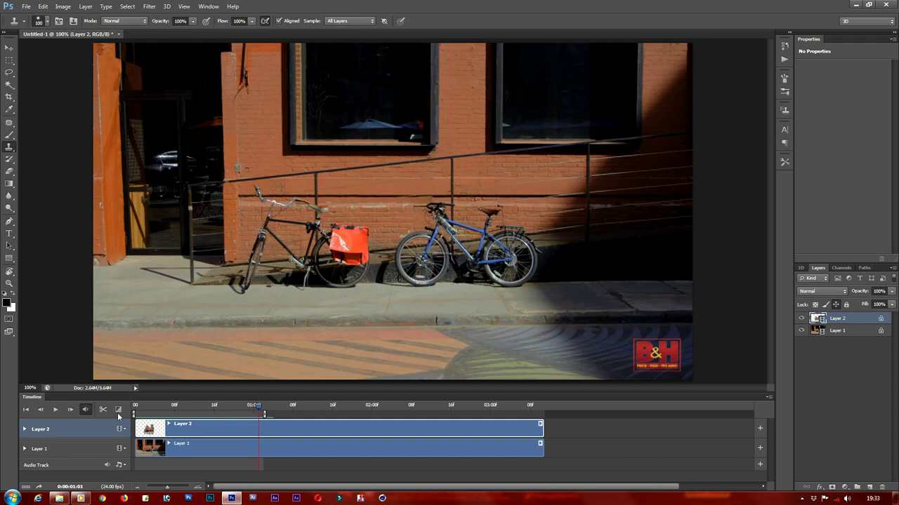
Step: Play back the cleaned clip, then switch to the Move tool
key(space)
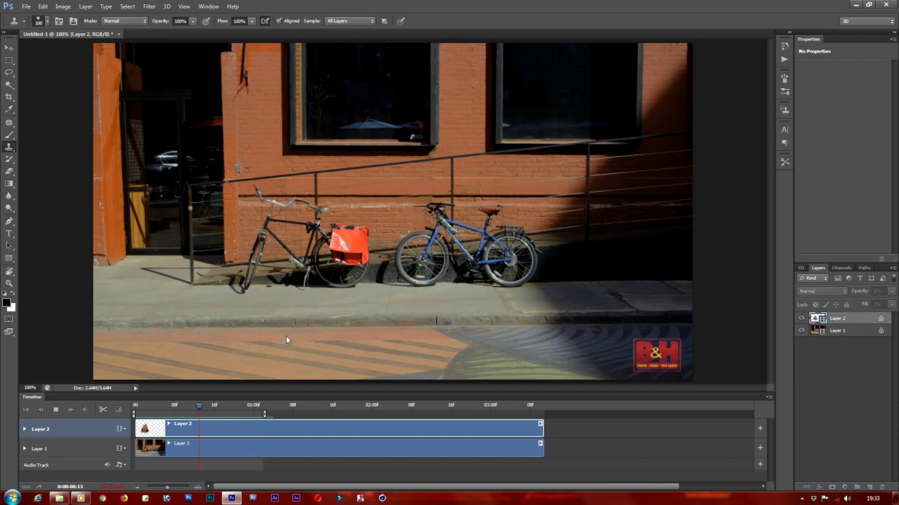
key(v)
key(super+d)
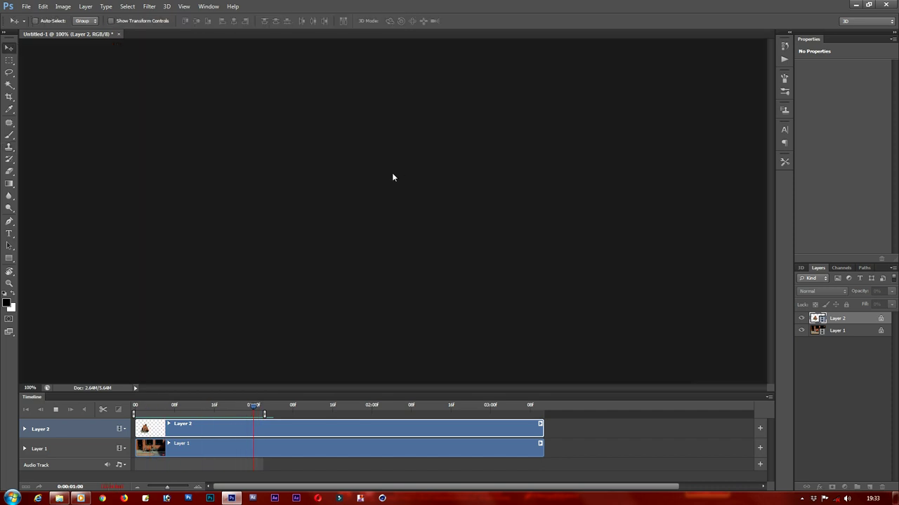